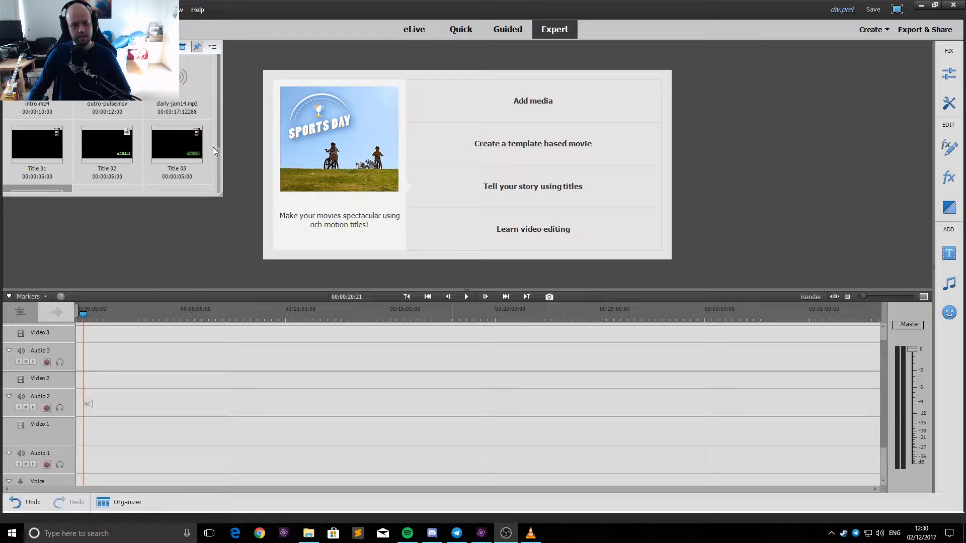
# Place the intro.mp4 clip at the very beginning of the Video 1 track.
pyautogui.scroll(-1, 186, 156)
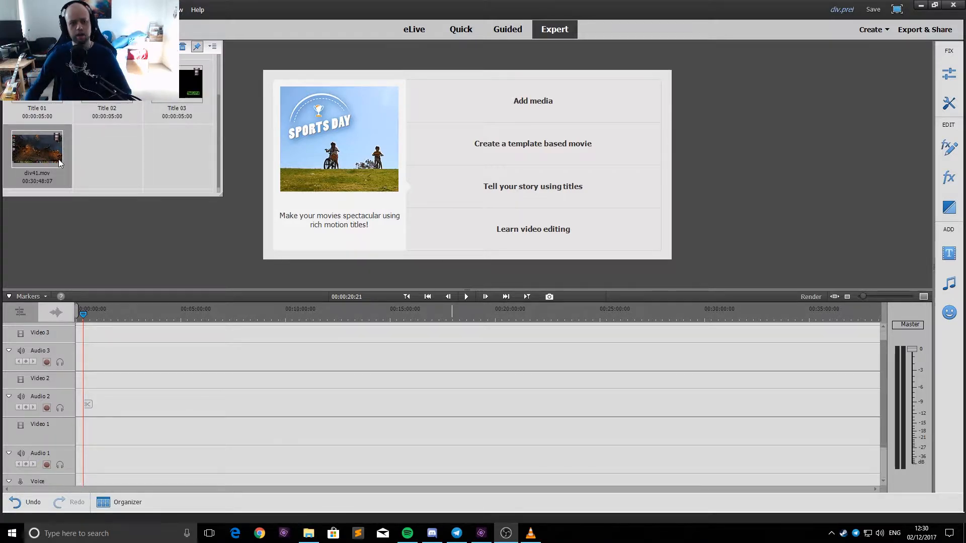
pyautogui.scroll(1, 58, 159)
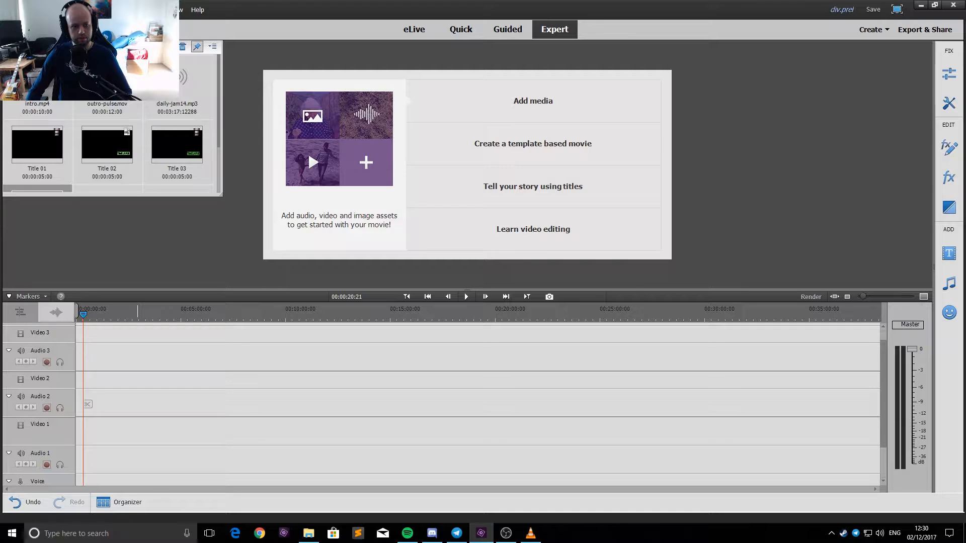
pyautogui.scroll(-1, 60, 161)
pyautogui.moveTo(37, 169); pyautogui.dragTo(123, 449)
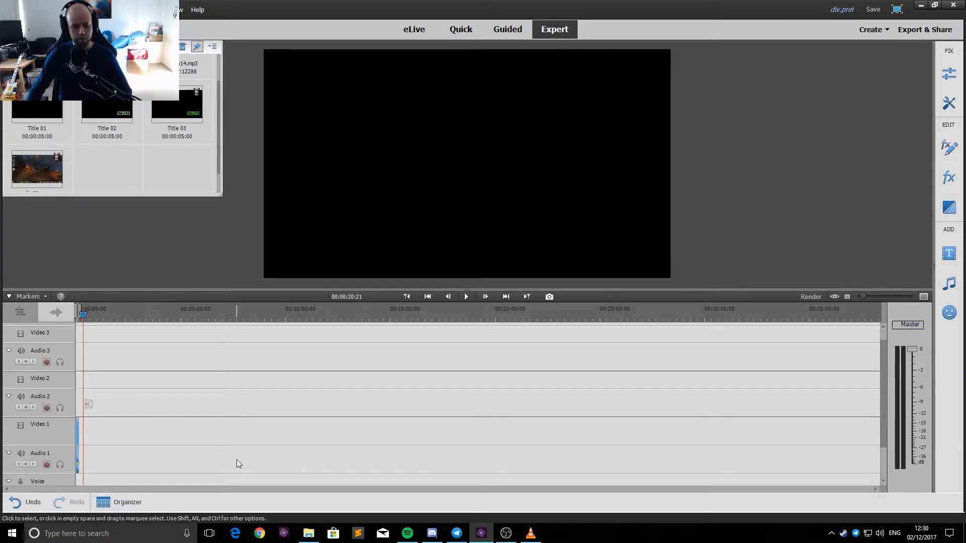
# Append div41.mov directly after the intro and outro-pulse.mov at its end on the Video 1 track.
pyautogui.scroll(-1, 78, 177)
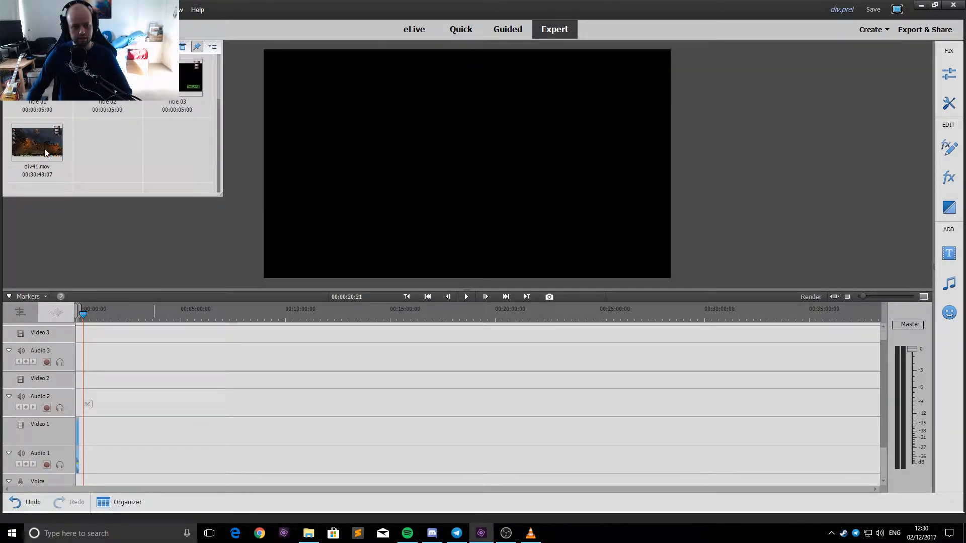
pyautogui.click(37, 143)
pyautogui.moveTo(111, 491); pyautogui.dragTo(270, 466)
pyautogui.scroll(1, 129, 186)
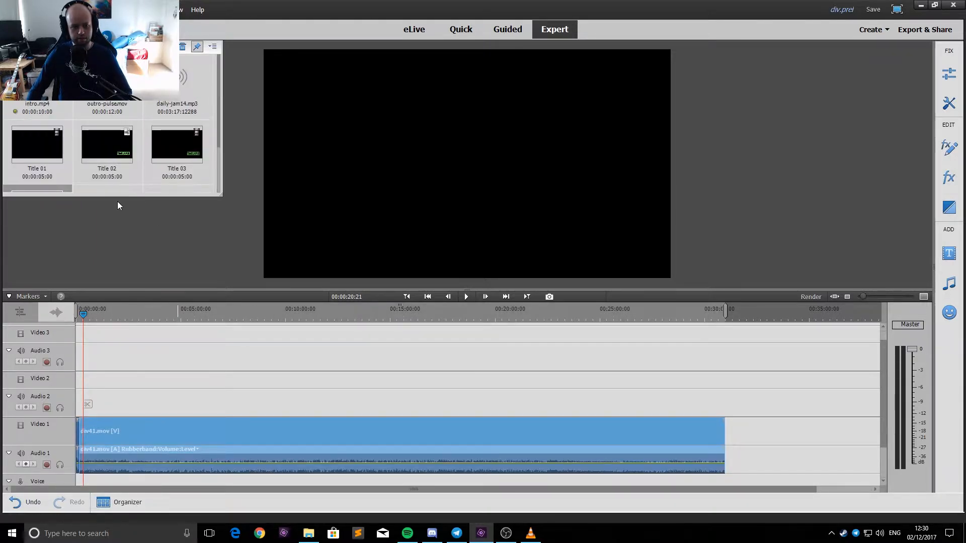
pyautogui.moveTo(107, 83); pyautogui.dragTo(728, 447)
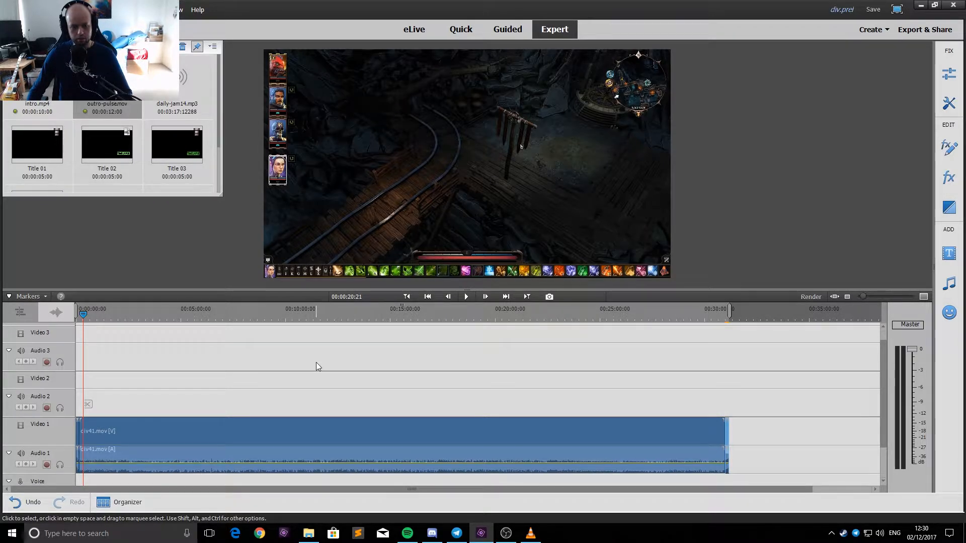
pyautogui.click(86, 30)
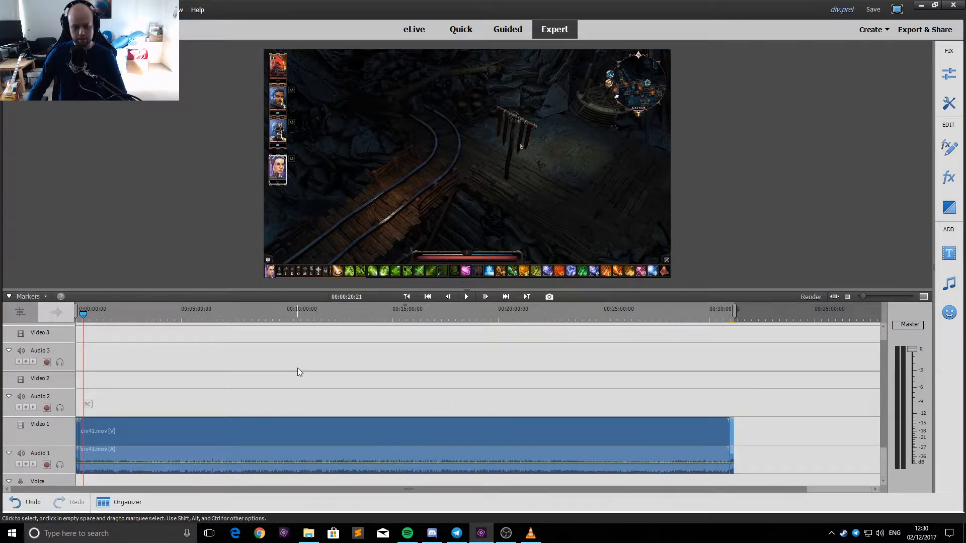
# Set the audio gain of the div41.mov clip to 7 dB.
pyautogui.moveTo(297, 369); pyautogui.dragTo(321, 469)
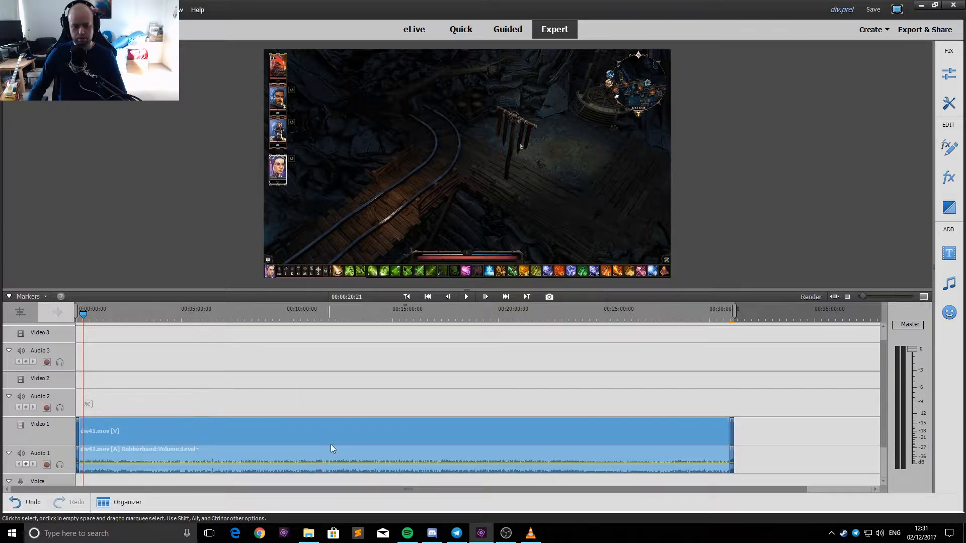
pyautogui.rightClick(380, 468)
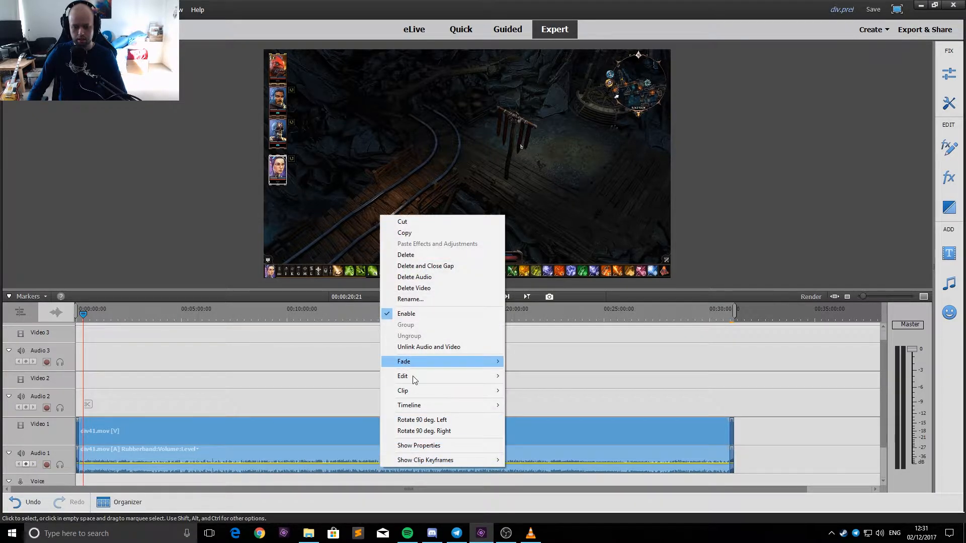
pyautogui.moveTo(416, 390)
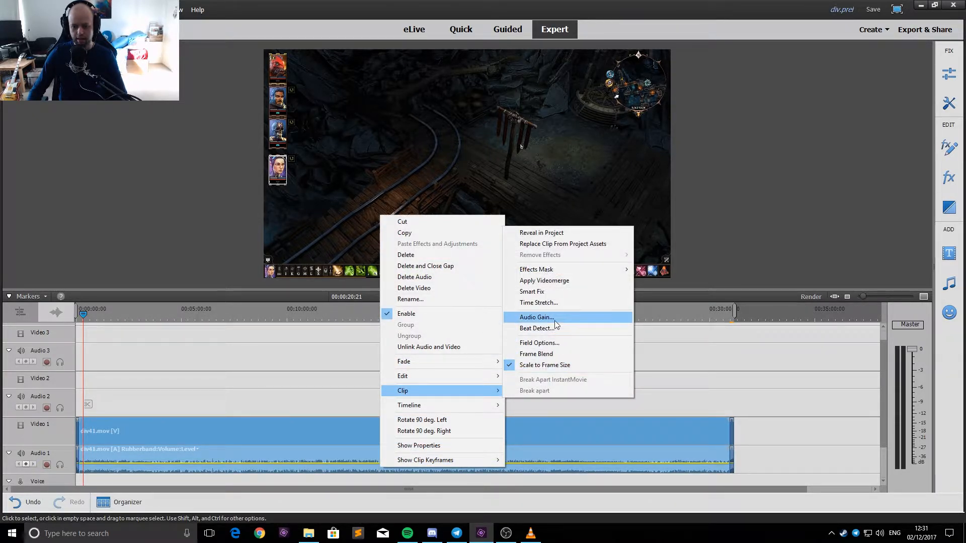
pyautogui.click(536, 318)
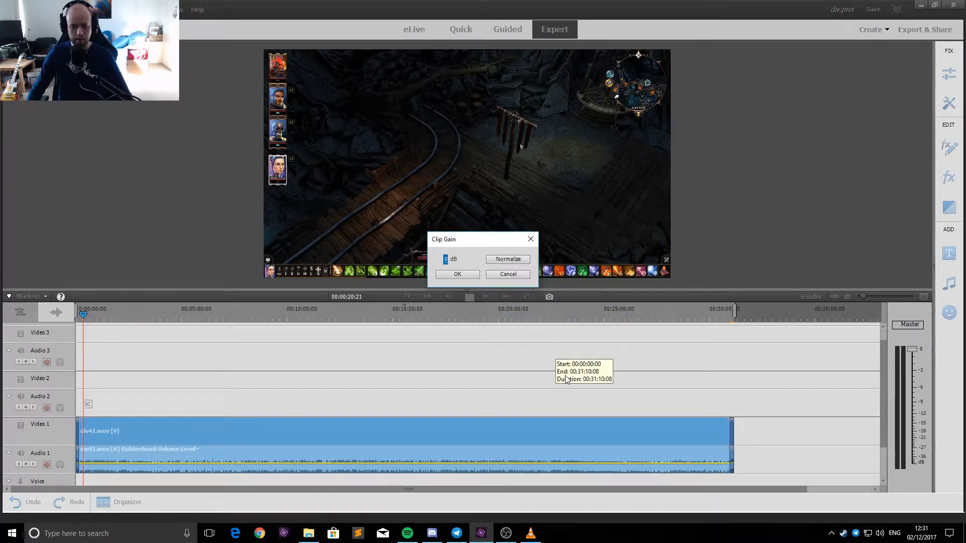
pyautogui.write('7')
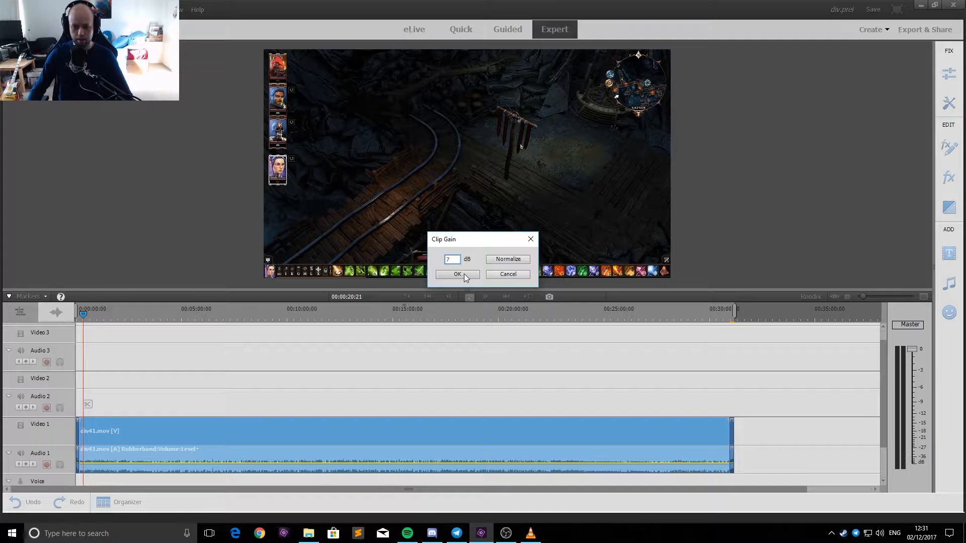
pyautogui.click(457, 273)
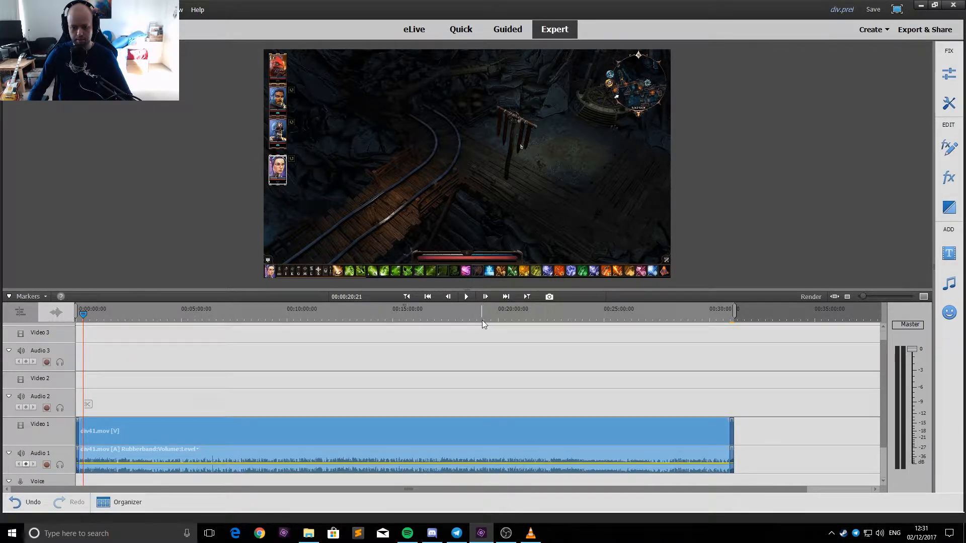
# Play short passages of div41.mov from around 00:17:19 to check the audio level on the Master meter.
pyautogui.moveTo(481, 320); pyautogui.dragTo(415, 316)
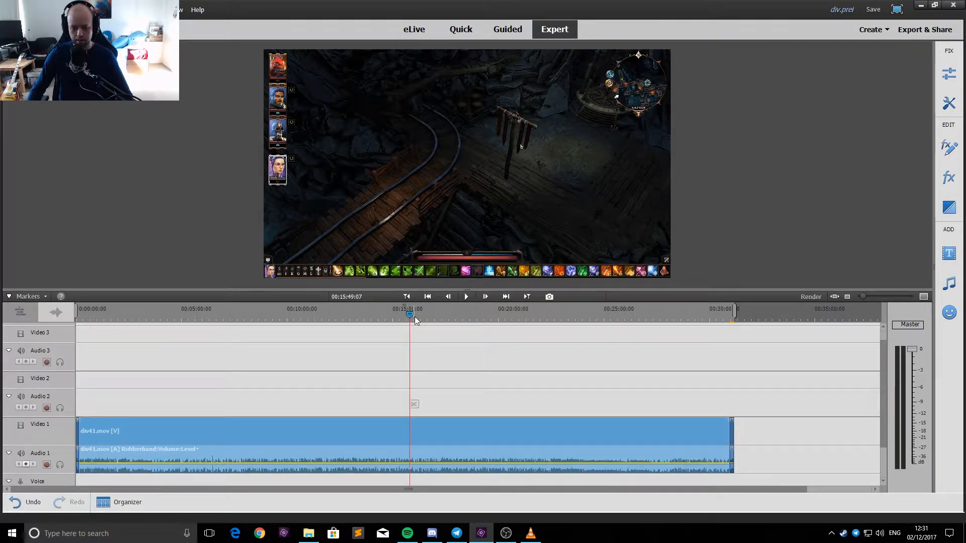
pyautogui.click(450, 315)
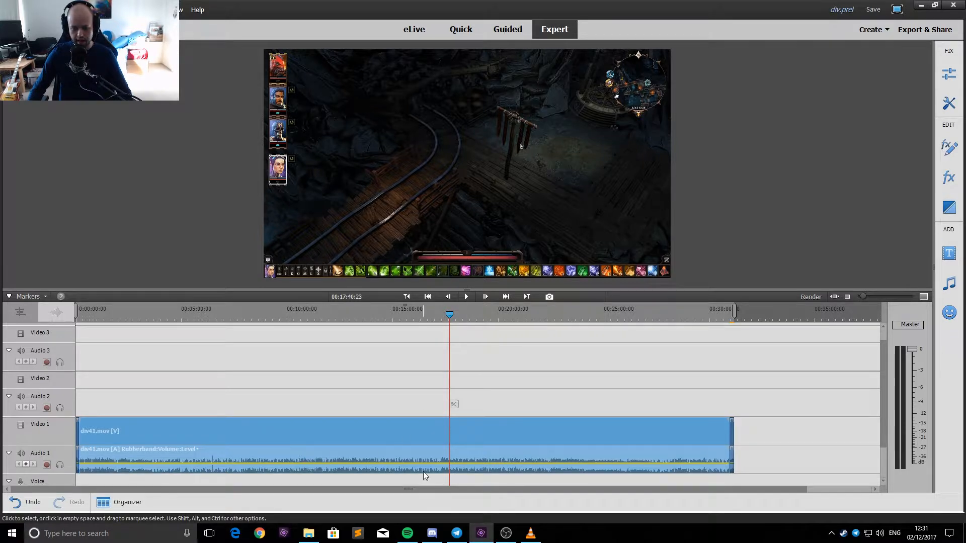
pyautogui.moveTo(440, 318); pyautogui.dragTo(441, 324)
pyautogui.press('space')
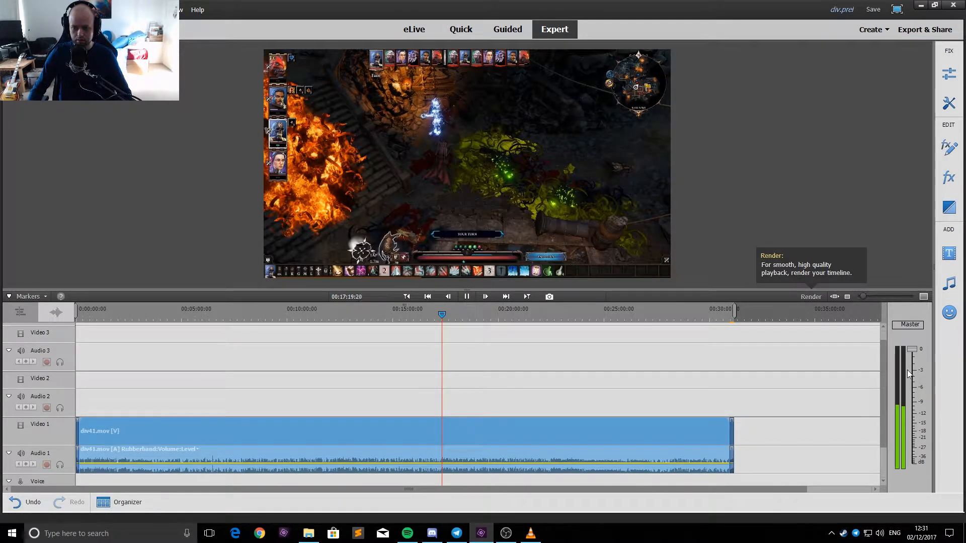
pyautogui.press('space')
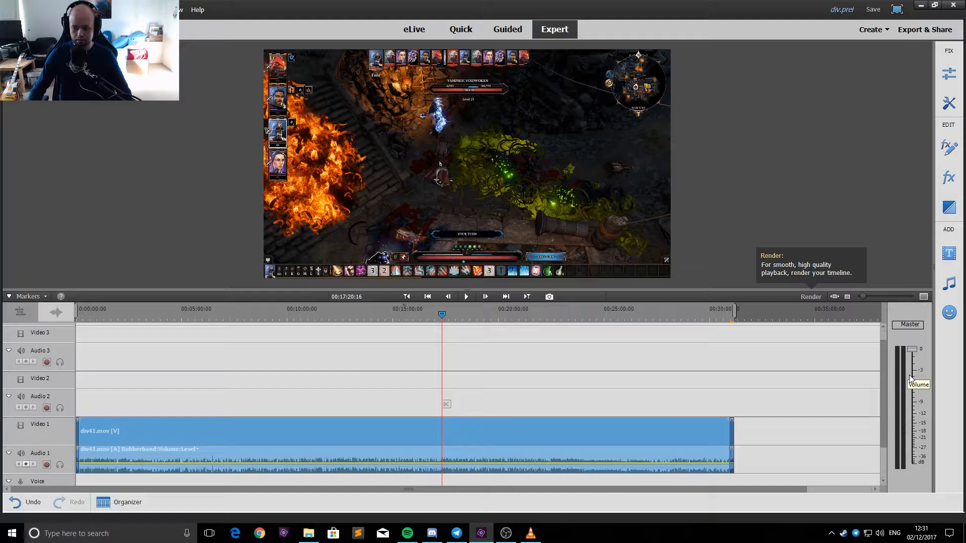
pyautogui.press('space')
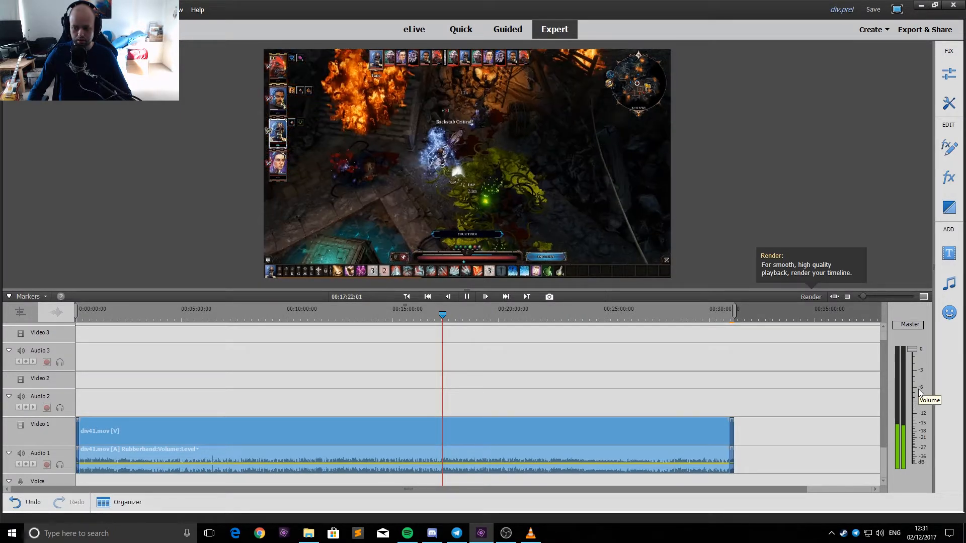
pyautogui.press('space')
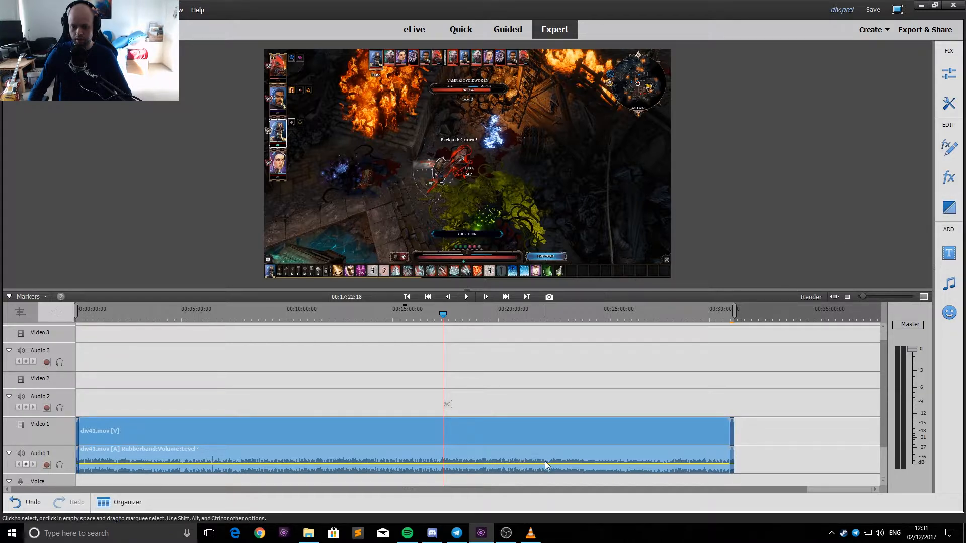
# Apply the saved Divinity Compression 3 preset to the div41.mov clip and play a few seconds to check the audio level.
pyautogui.click(949, 177)
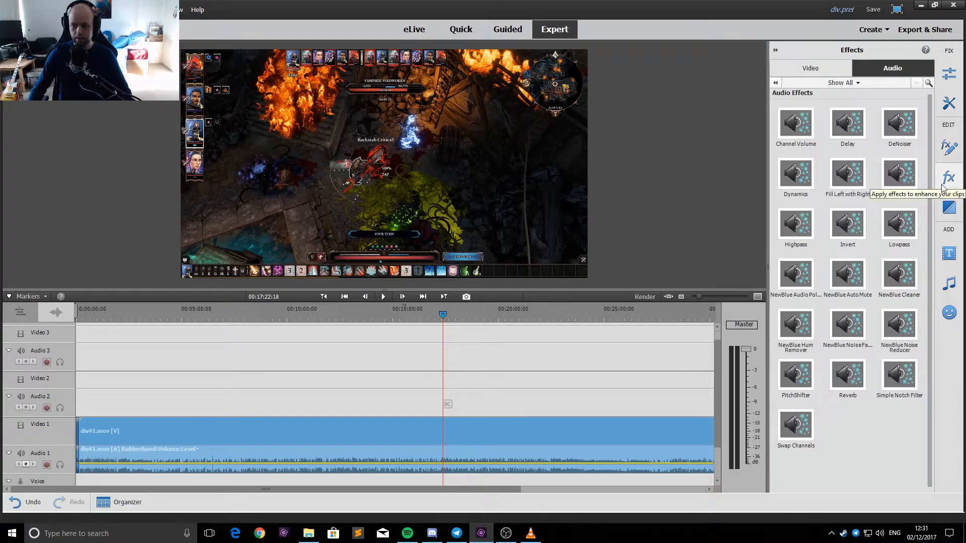
pyautogui.click(810, 68)
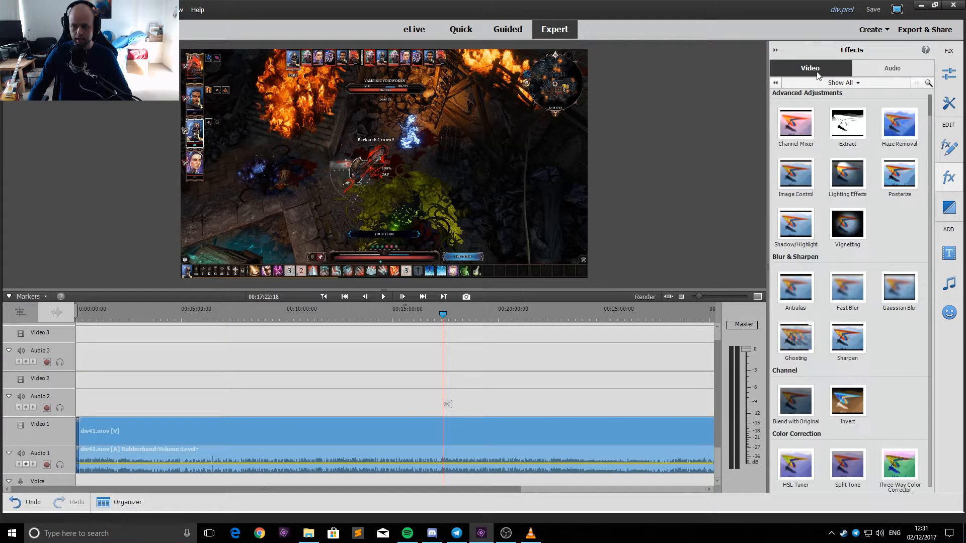
pyautogui.click(827, 83)
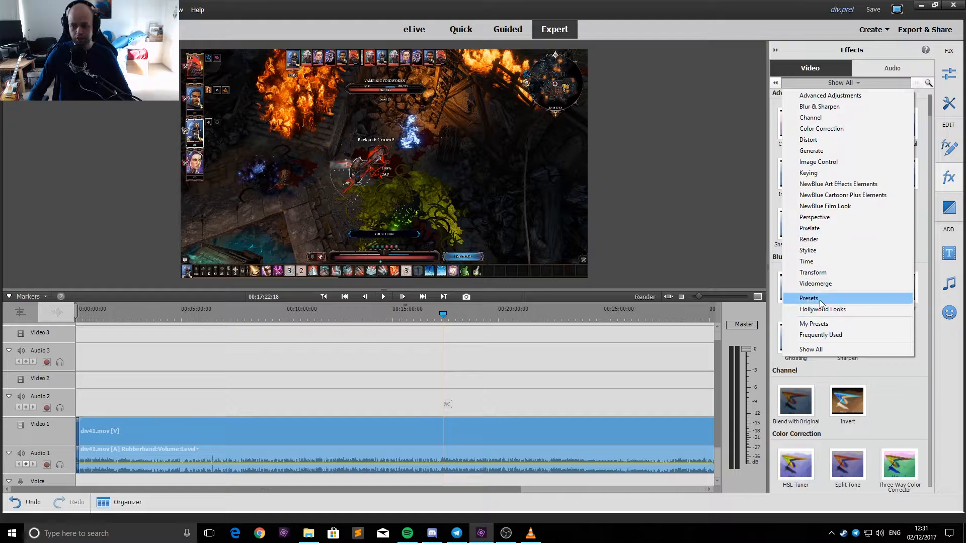
pyautogui.click(828, 323)
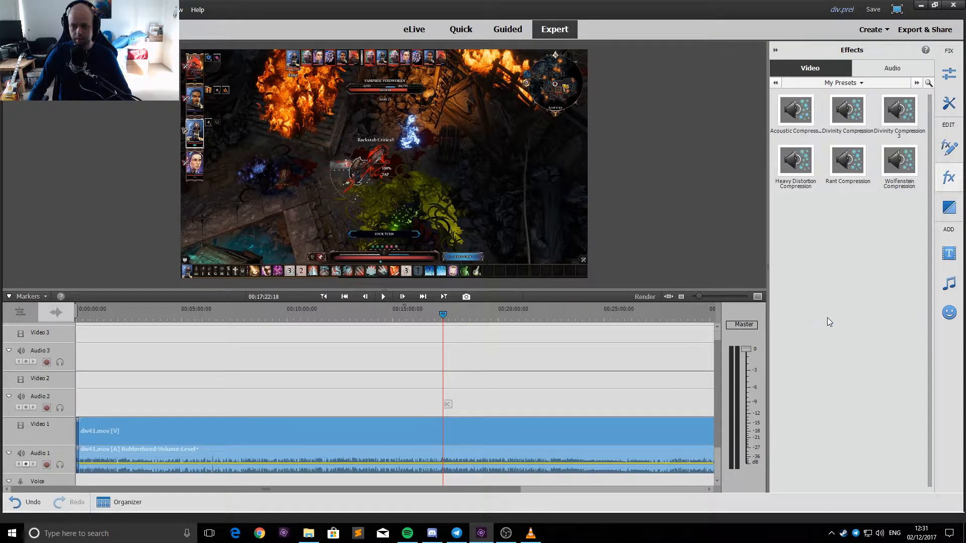
pyautogui.click(900, 118)
pyautogui.moveTo(901, 115); pyautogui.dragTo(434, 459)
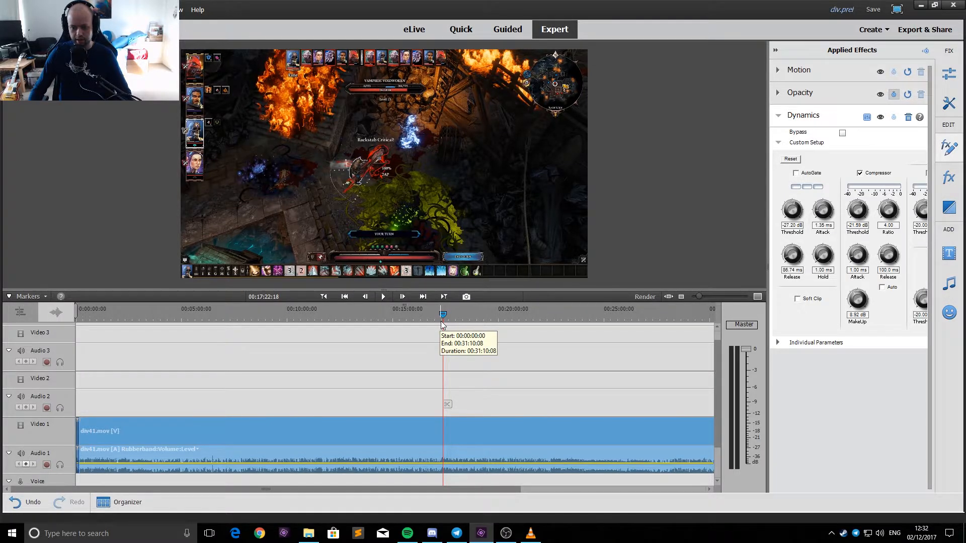
pyautogui.press('space')
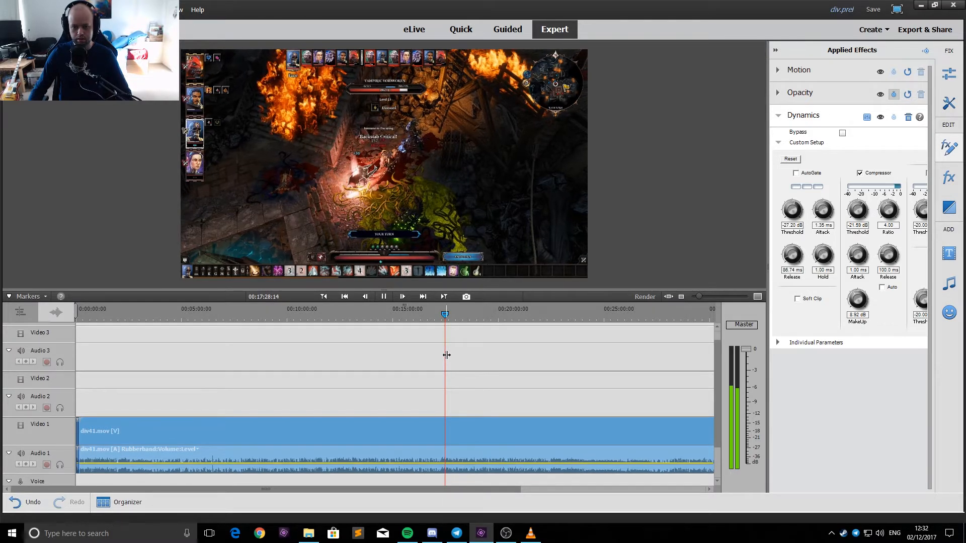
pyautogui.press('space')
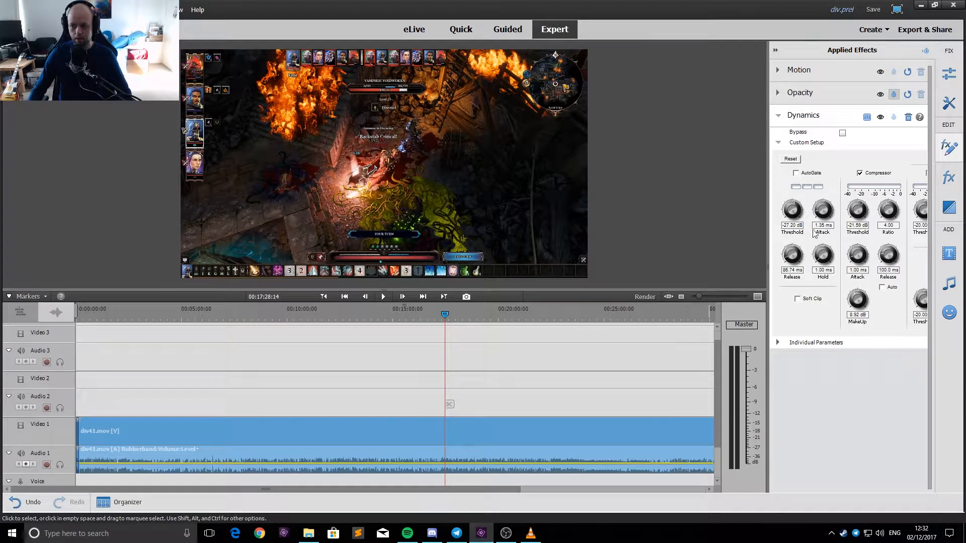
# Add a 1-second Constant Power audio transition at the start of div41.mov, where it meets the intro clip.
pyautogui.click(949, 207)
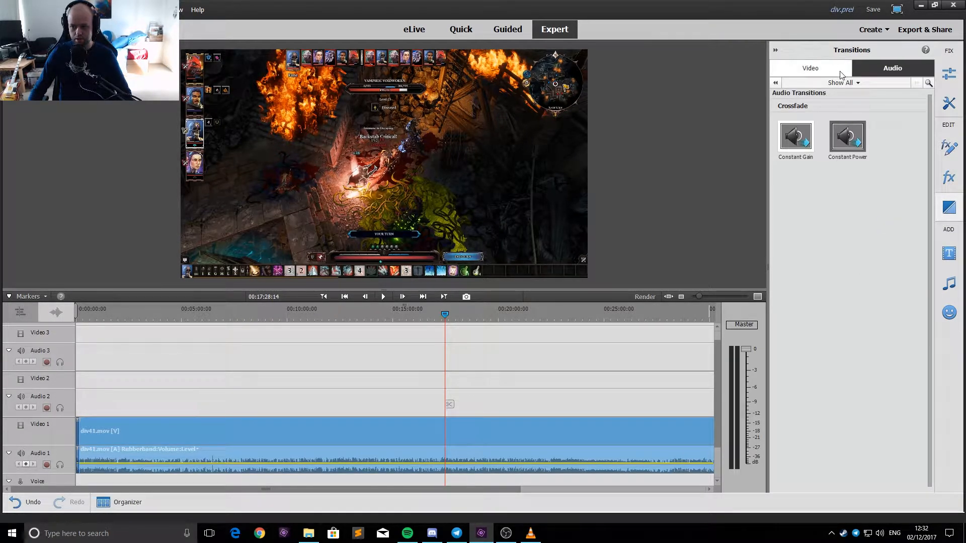
pyautogui.moveTo(846, 150); pyautogui.dragTo(99, 461)
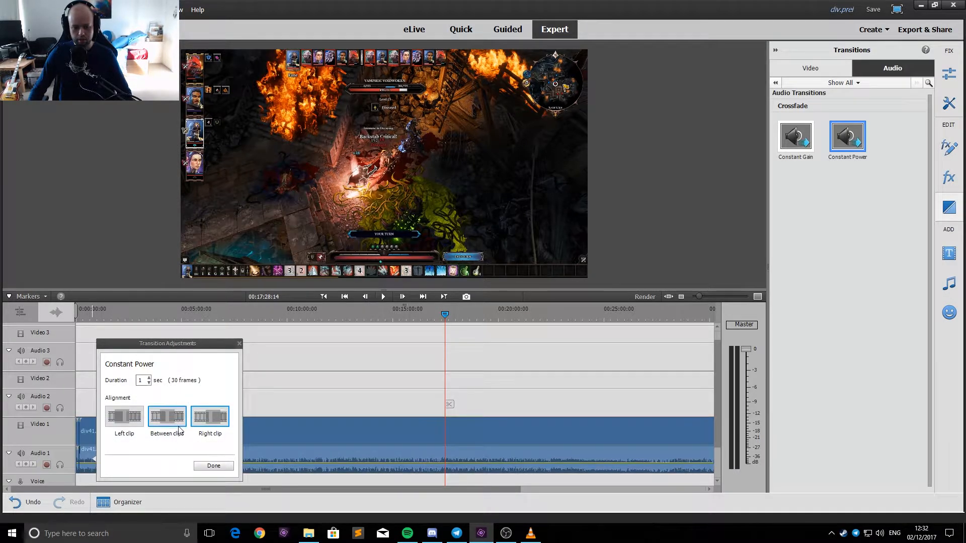
pyautogui.click(214, 464)
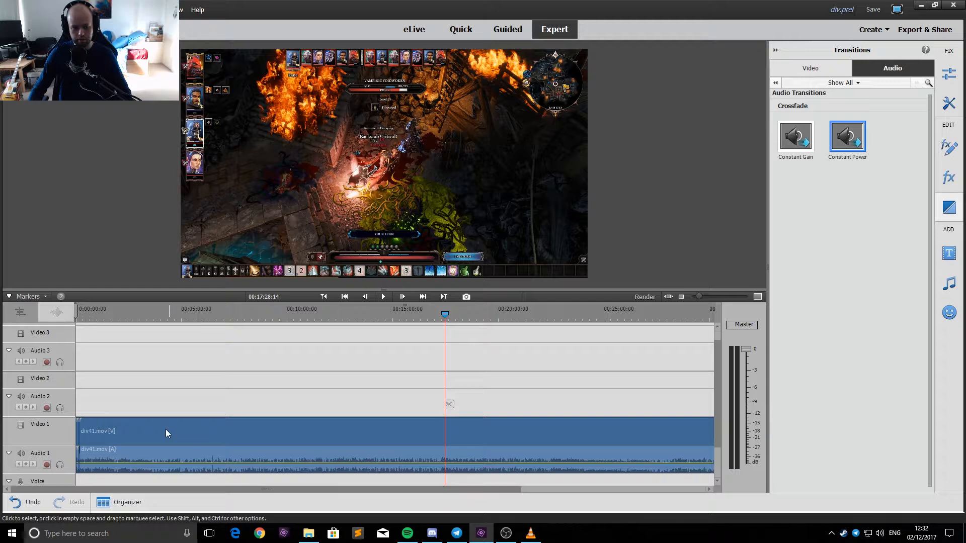
# Add a 1-second Cross Dissolve centred between intro.mp4 and div41.mov, and place the playhead just before it.
pyautogui.click(83, 320)
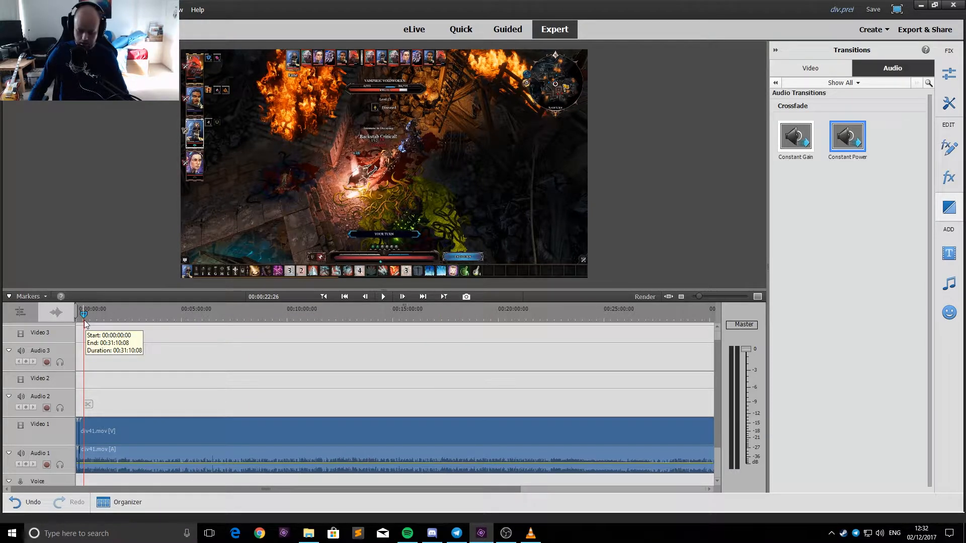
pyautogui.press('=')
pyautogui.press('=')
pyautogui.press('=')
pyautogui.press('=')
pyautogui.press('=')
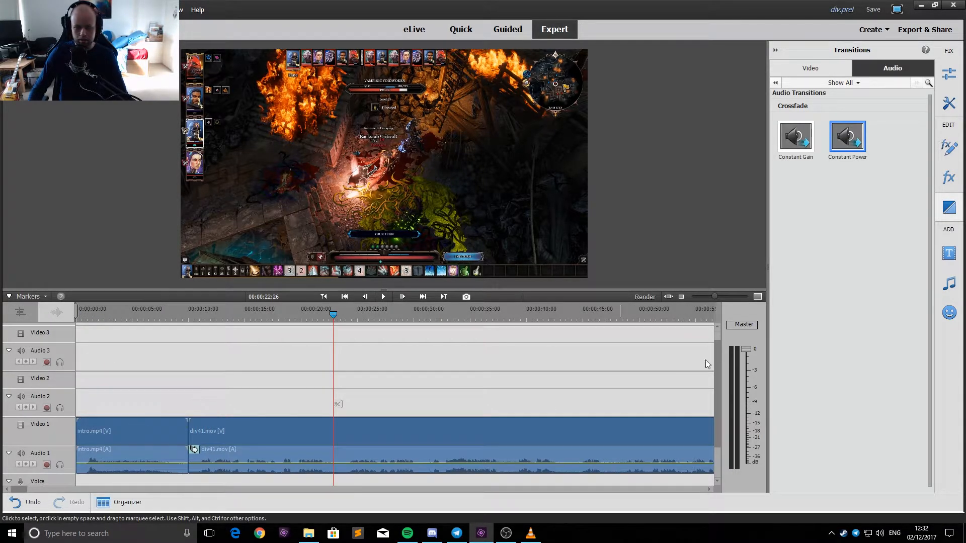
pyautogui.click(832, 77)
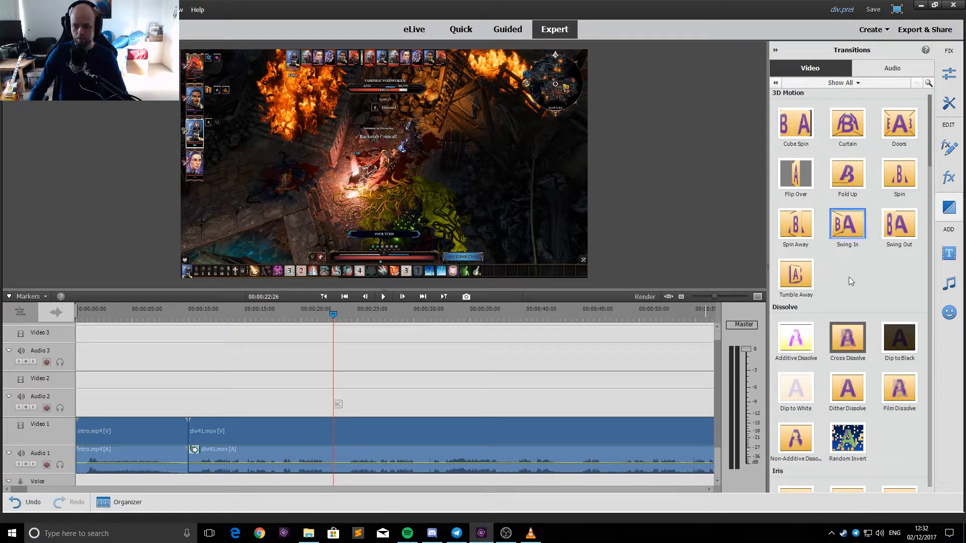
pyautogui.moveTo(847, 338); pyautogui.dragTo(188, 431)
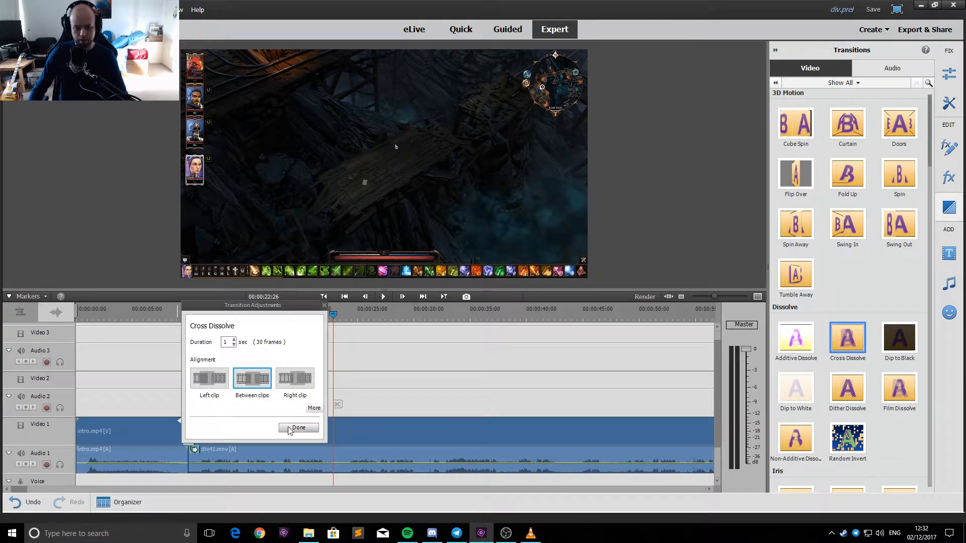
pyautogui.click(297, 428)
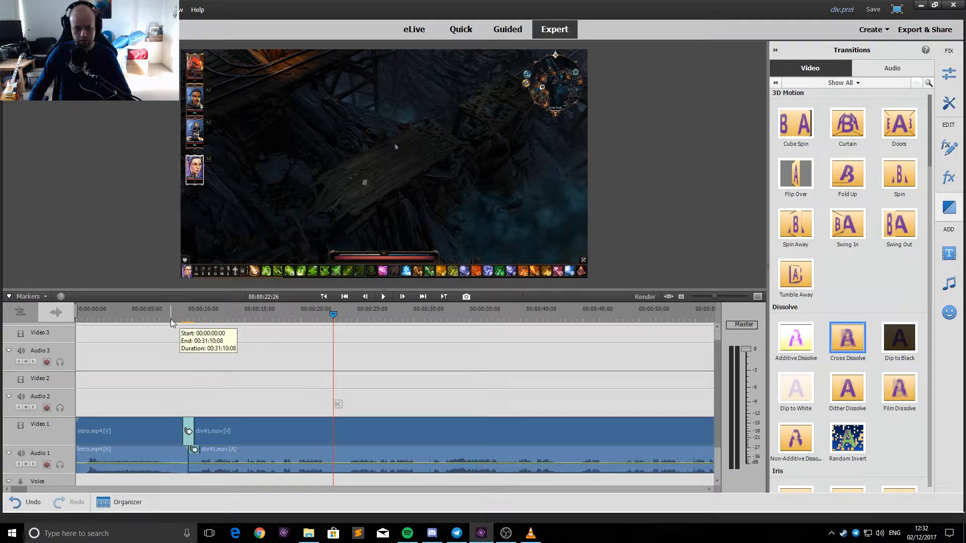
pyautogui.click(171, 321)
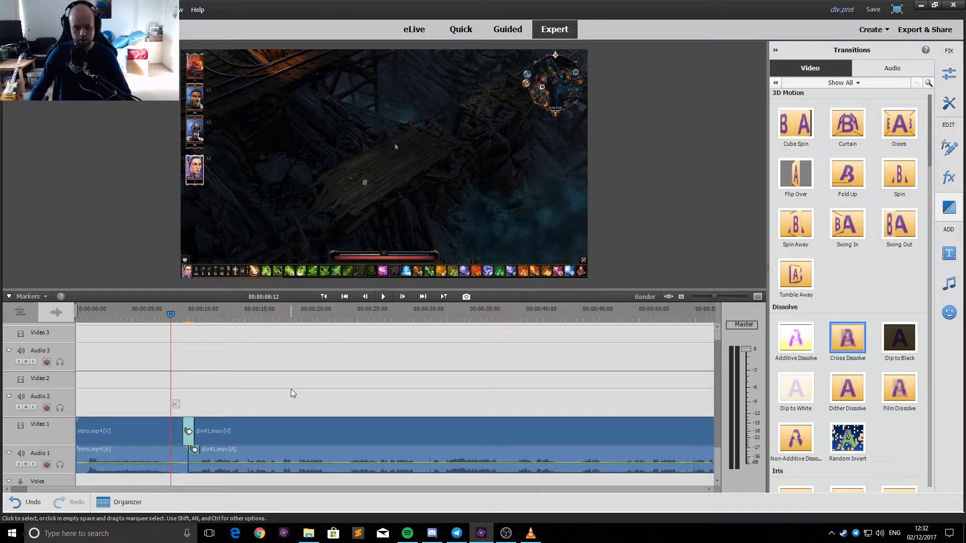
# Play the timeline across the Cross Dissolve between intro.mp4 and div41.mov to check the transition.
pyautogui.press('space')
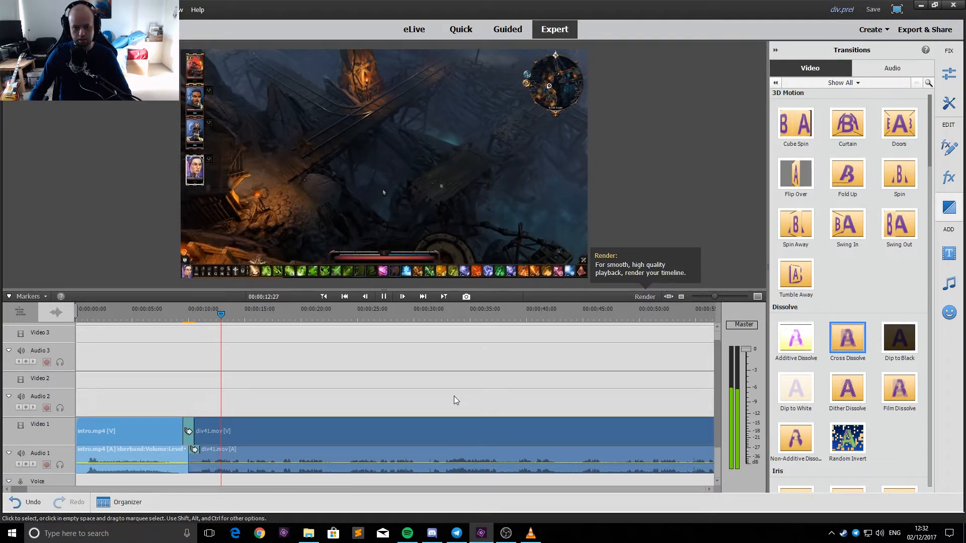
pyautogui.press('space')
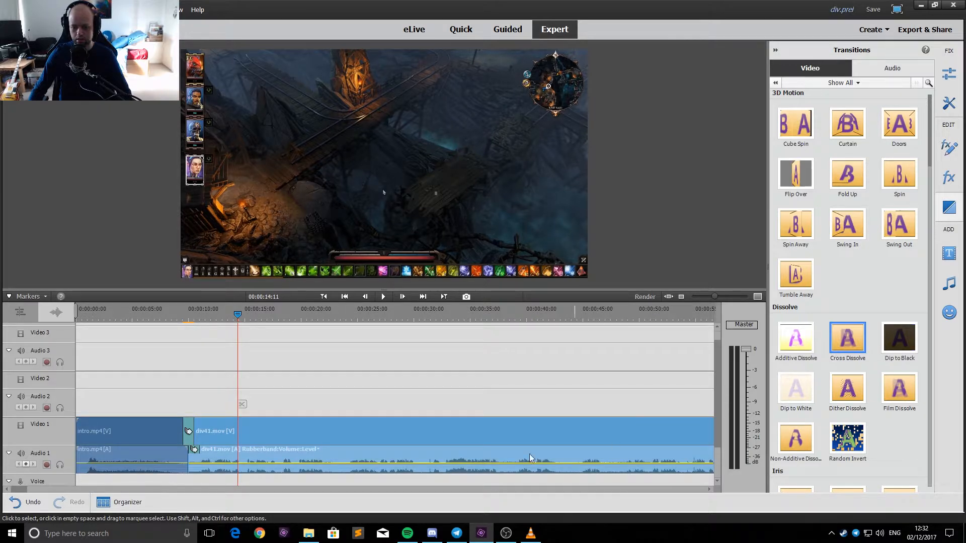
# Add a Doors video transition, aligned between clips, where div41.mov meets outro-pulse.mov at the end of the timeline.
pyautogui.press('-')
pyautogui.press('-')
pyautogui.press('-')
pyautogui.press('-')
pyautogui.press('-')
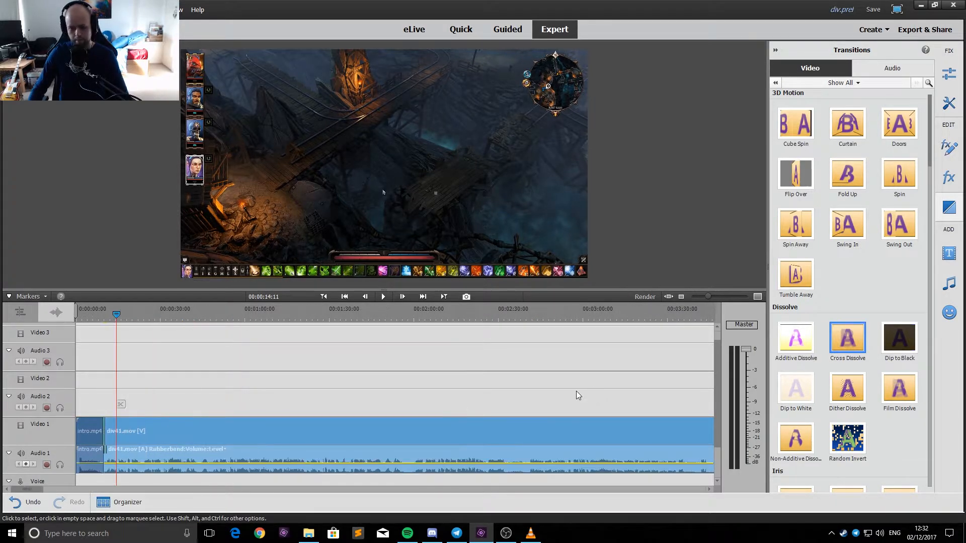
pyautogui.press('-')
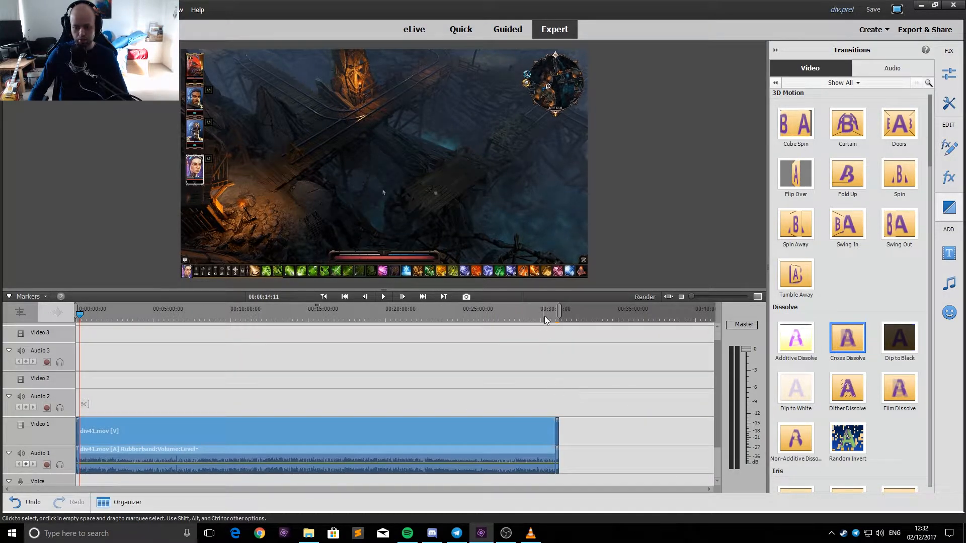
pyautogui.press('End')
pyautogui.press('=')
pyautogui.press('=')
pyautogui.press('=')
pyautogui.press('=')
pyautogui.press('=')
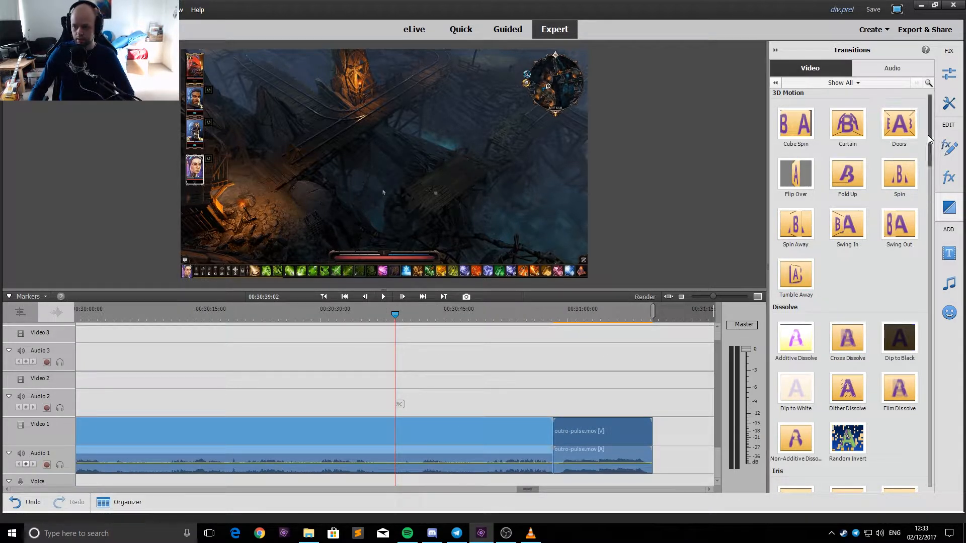
pyautogui.moveTo(913, 132); pyautogui.dragTo(553, 431)
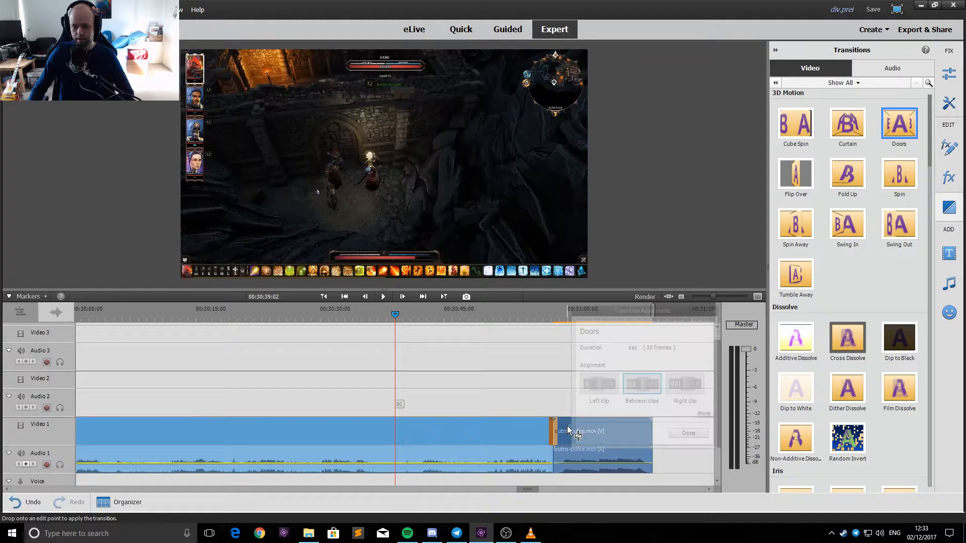
pyautogui.click(688, 433)
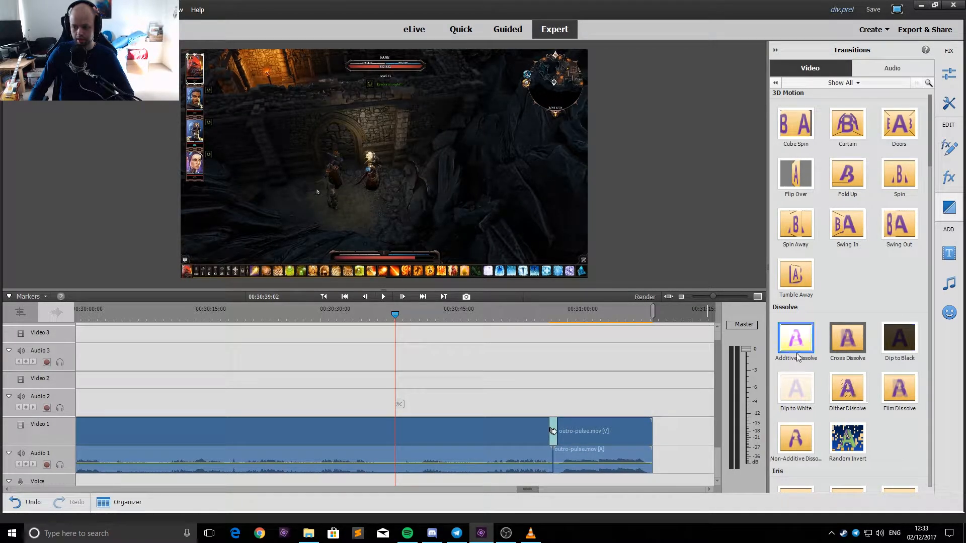
# Add a 1-second Constant Power audio transition, aligned between clips, at the cut from div41.mov to outro-pulse.mov.
pyautogui.click(876, 66)
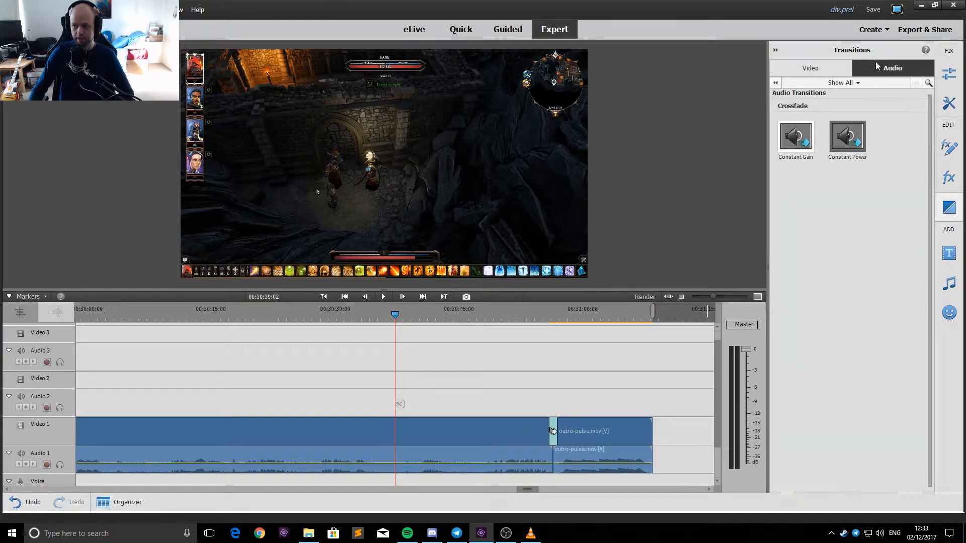
pyautogui.moveTo(844, 140); pyautogui.dragTo(552, 449)
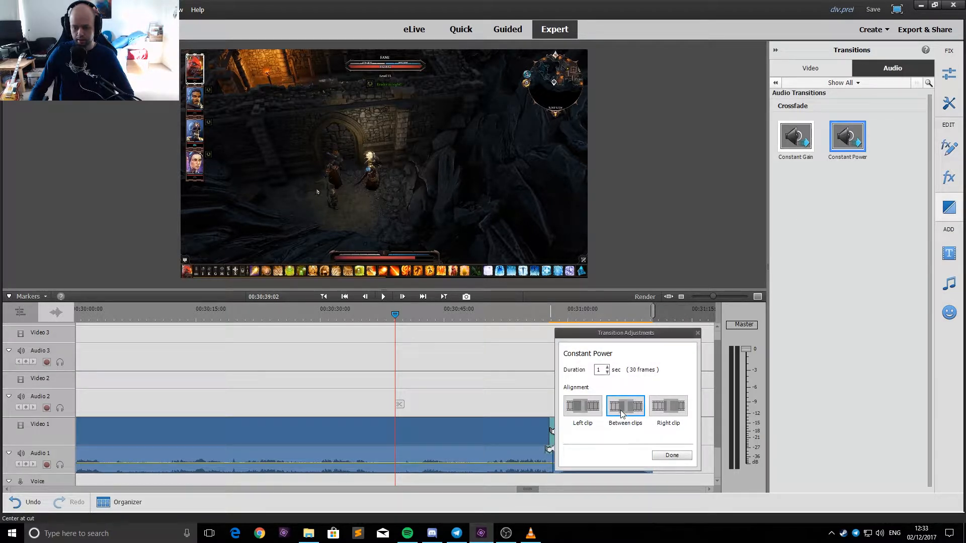
pyautogui.click(671, 455)
# Play from around 00:30:55 into outro-pulse.mov to check the video and audio transitions at the outro.
pyautogui.click(533, 316)
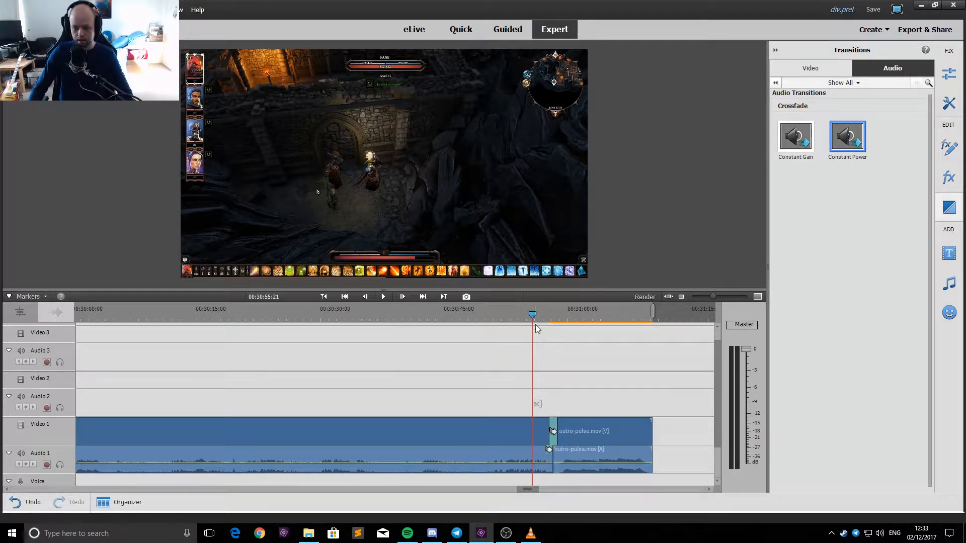
pyautogui.press('space')
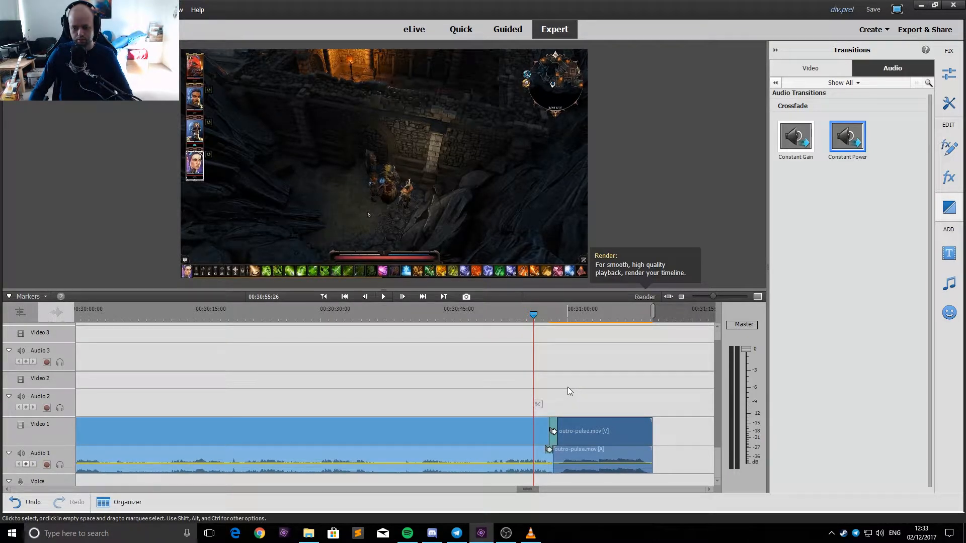
pyautogui.press('space')
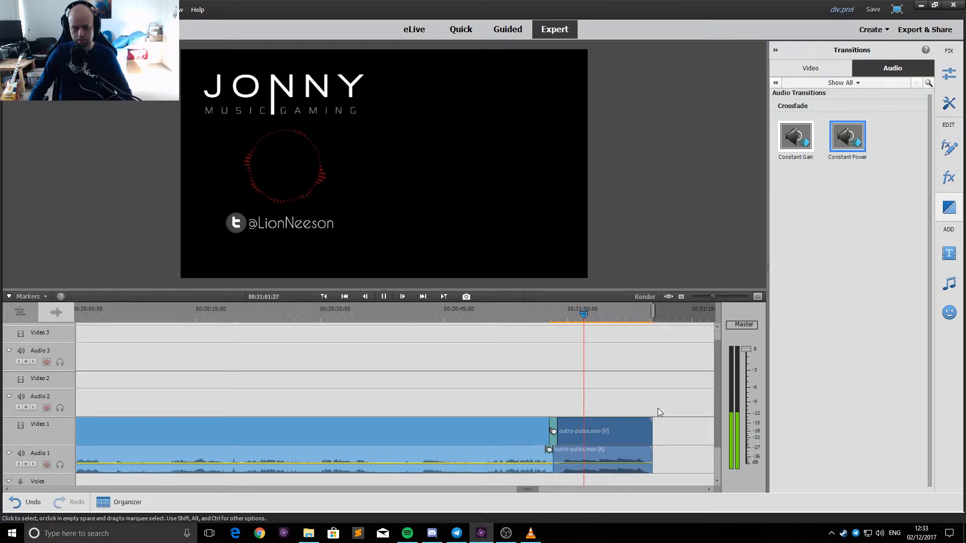
pyautogui.press('space')
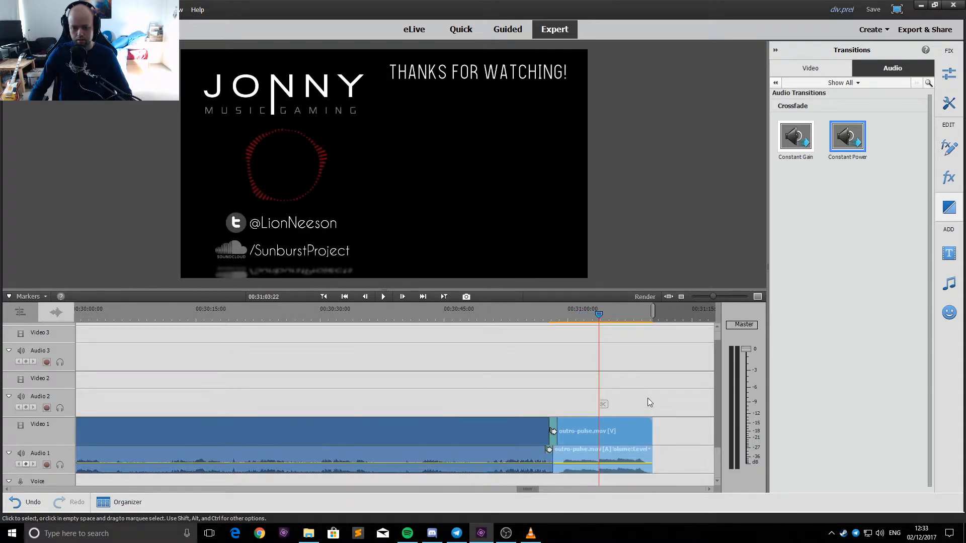
# Save the project and look over the timeline from its beginning, down to the Voice and Music tracks.
pyautogui.hotkey('ctrl', 's')
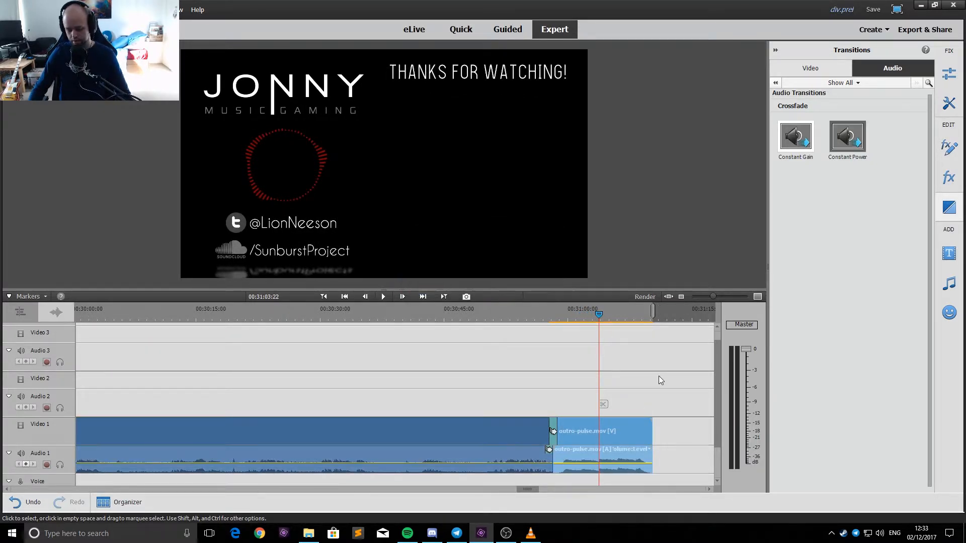
pyautogui.press('-')
pyautogui.press('-')
pyautogui.scroll(1, 538, 443)
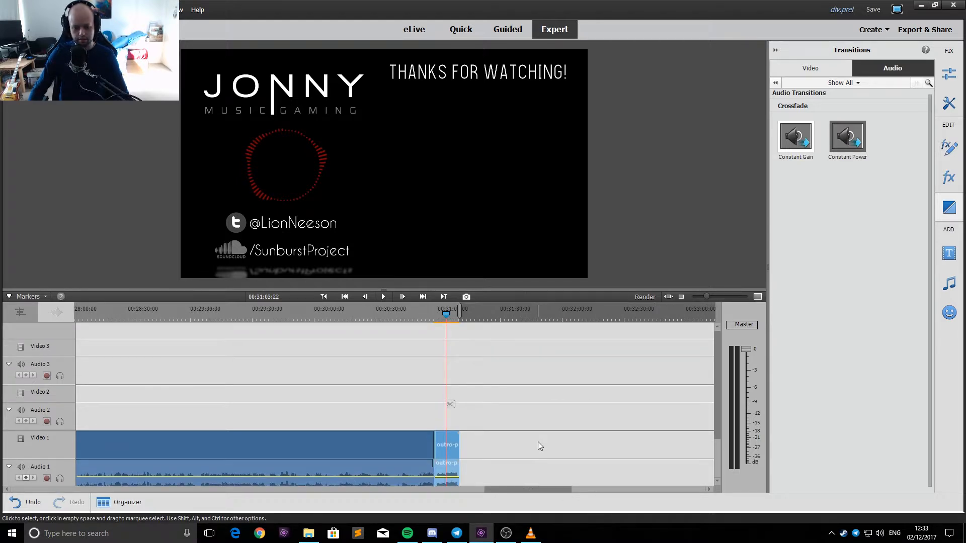
pyautogui.scroll(-4, 538, 442)
pyautogui.moveTo(543, 489); pyautogui.dragTo(75, 468)
pyautogui.press('-')
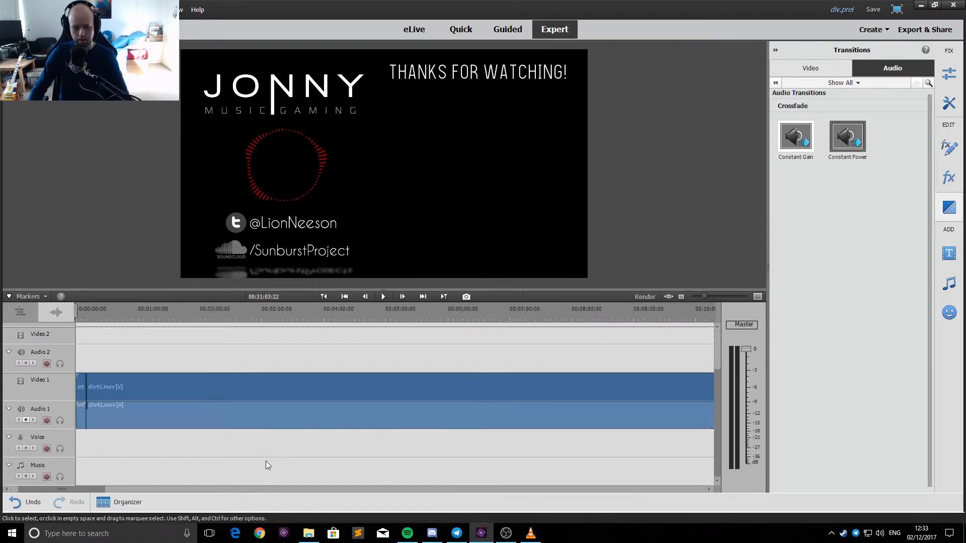
pyautogui.press('-')
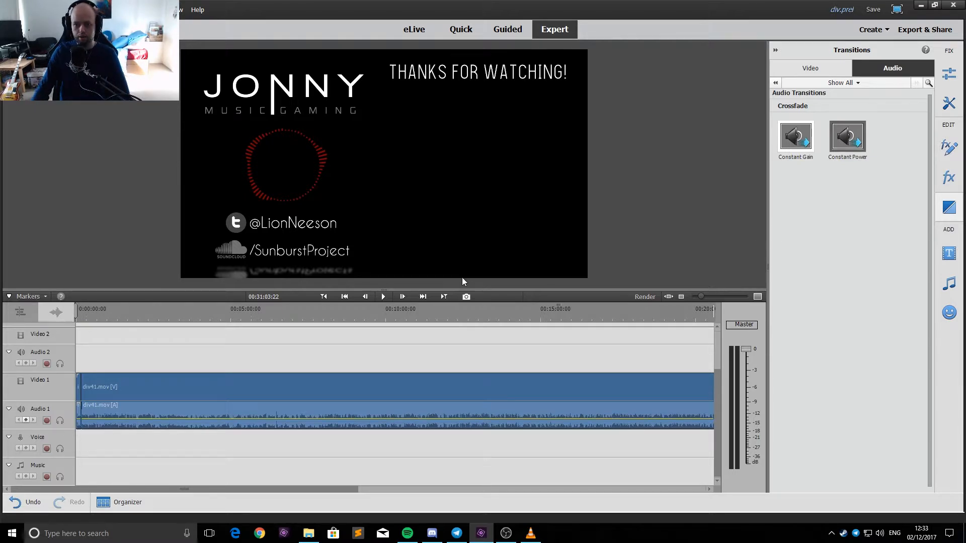
# Start exporting the project for devices with a custom format, keeping the YT-fullHD-10Mbps preset.
pyautogui.click(938, 31)
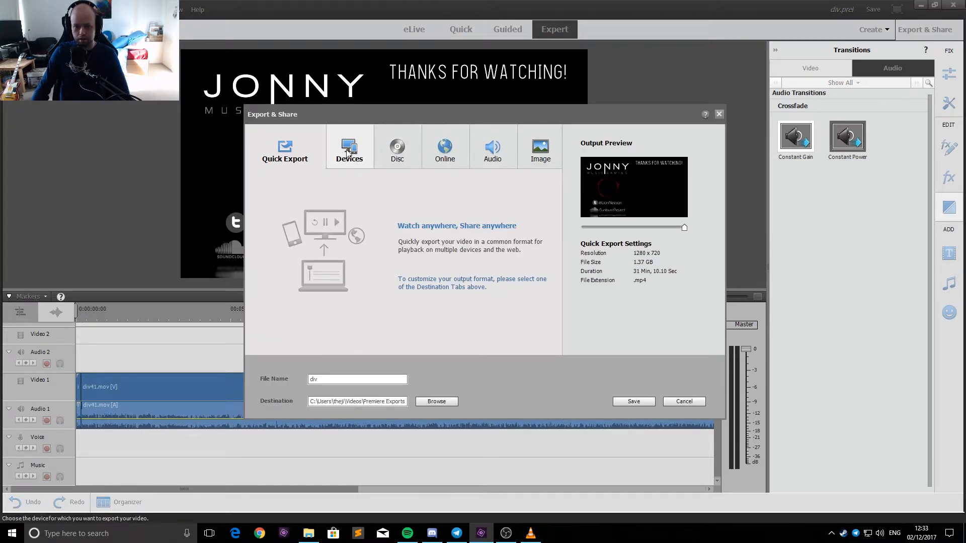
pyautogui.click(347, 153)
pyautogui.click(430, 187)
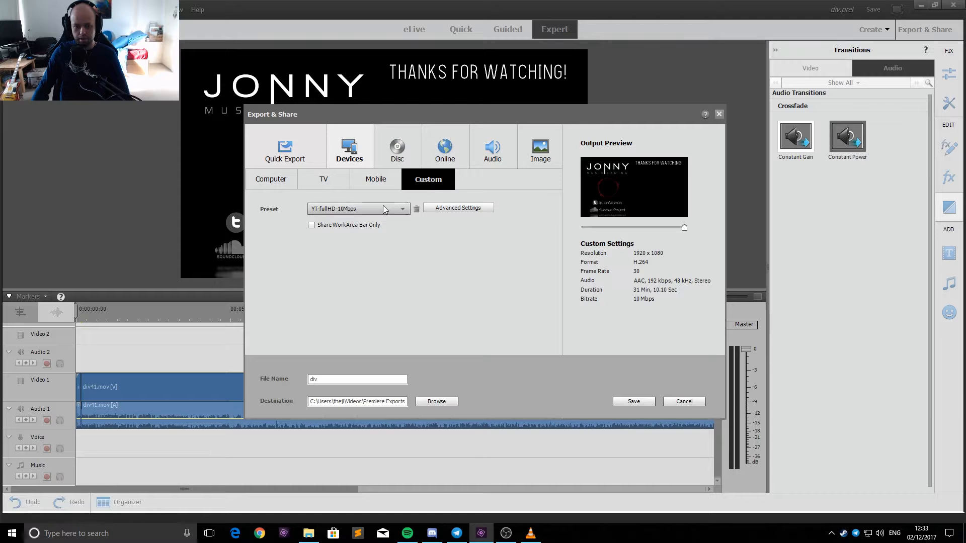
# Review the export preset's advanced video settings, including resolution, frame rate, profile, level and bitrate, and accept them.
pyautogui.click(463, 208)
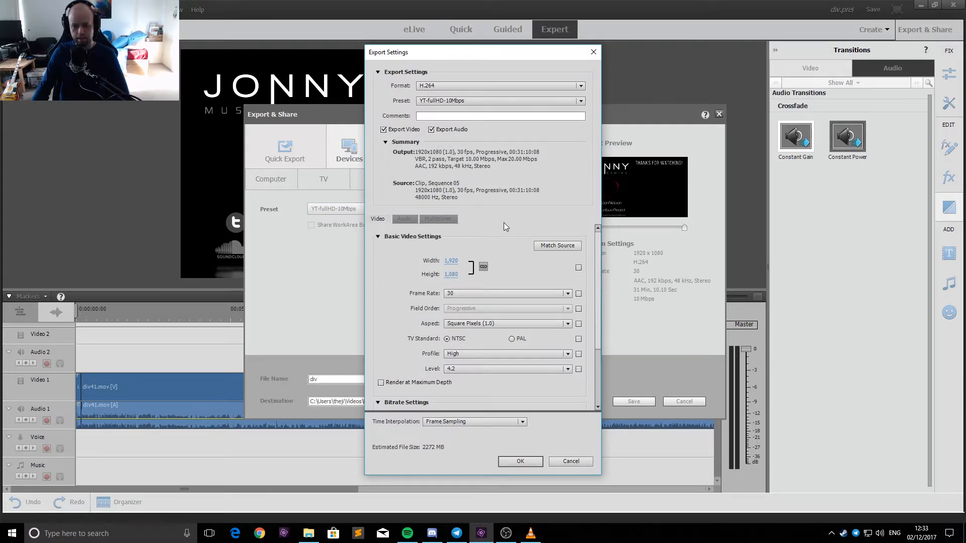
pyautogui.scroll(-3, 409, 291)
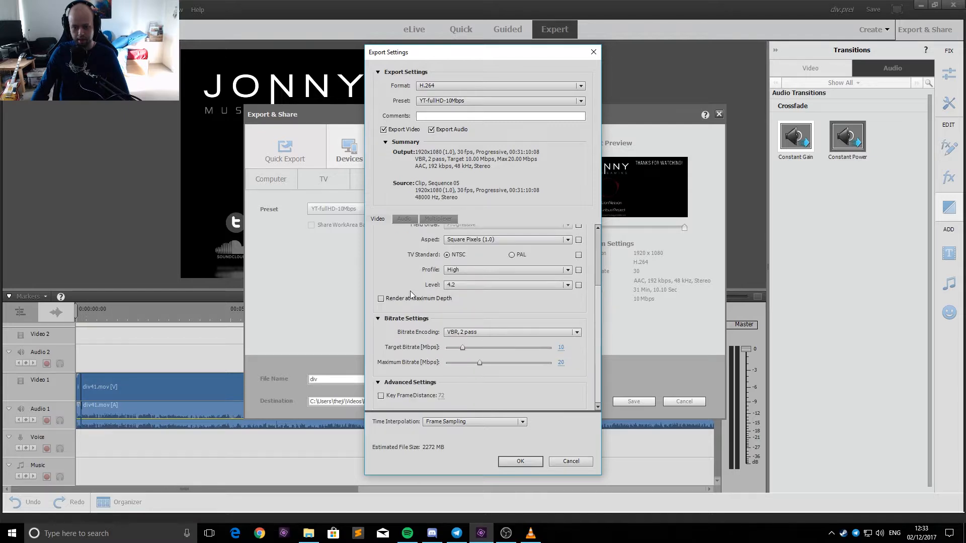
pyautogui.scroll(3, 409, 290)
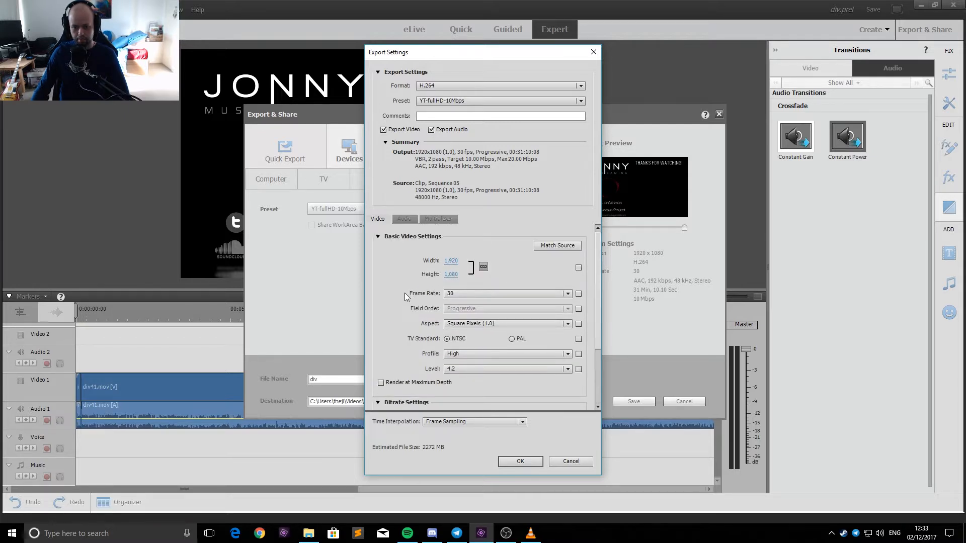
pyautogui.scroll(-3, 405, 293)
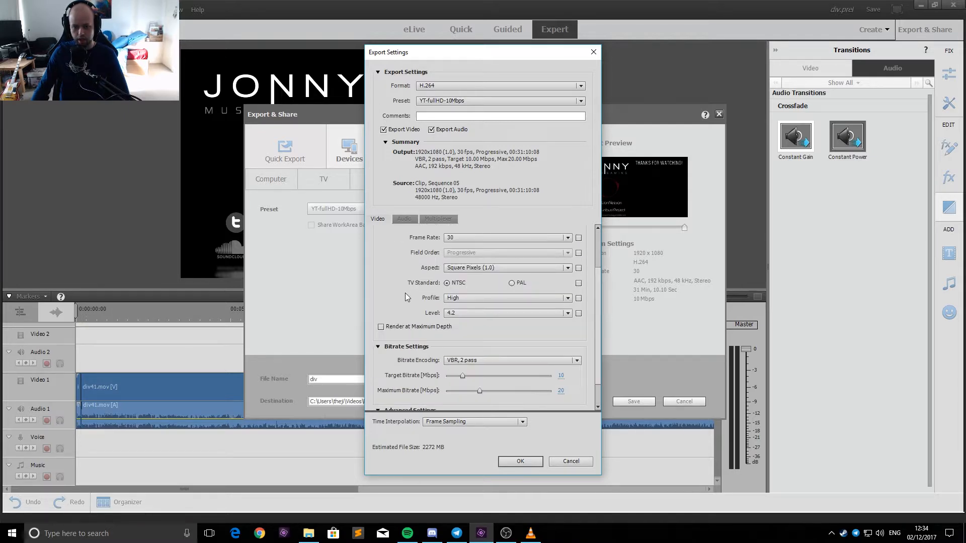
pyautogui.scroll(-1, 456, 247)
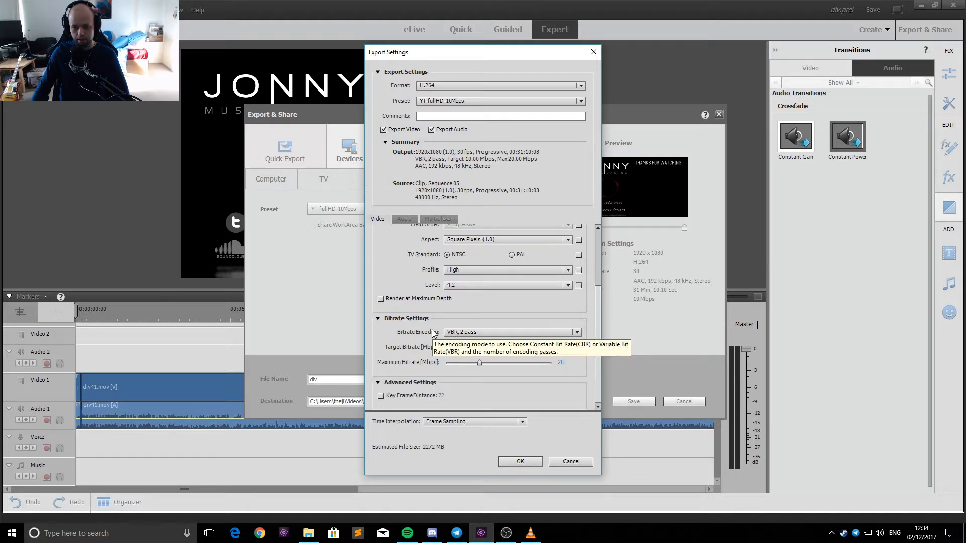
pyautogui.scroll(3, 440, 336)
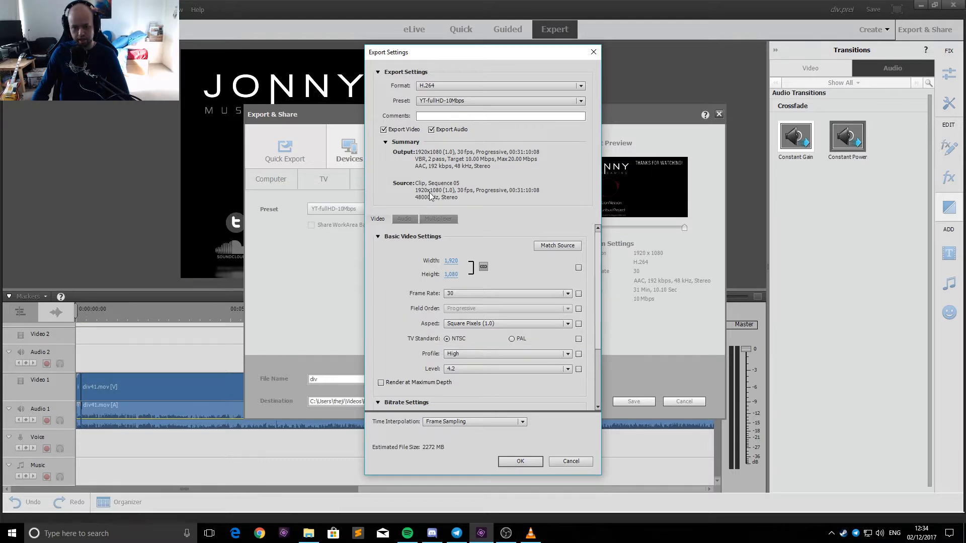
pyautogui.scroll(-3, 412, 308)
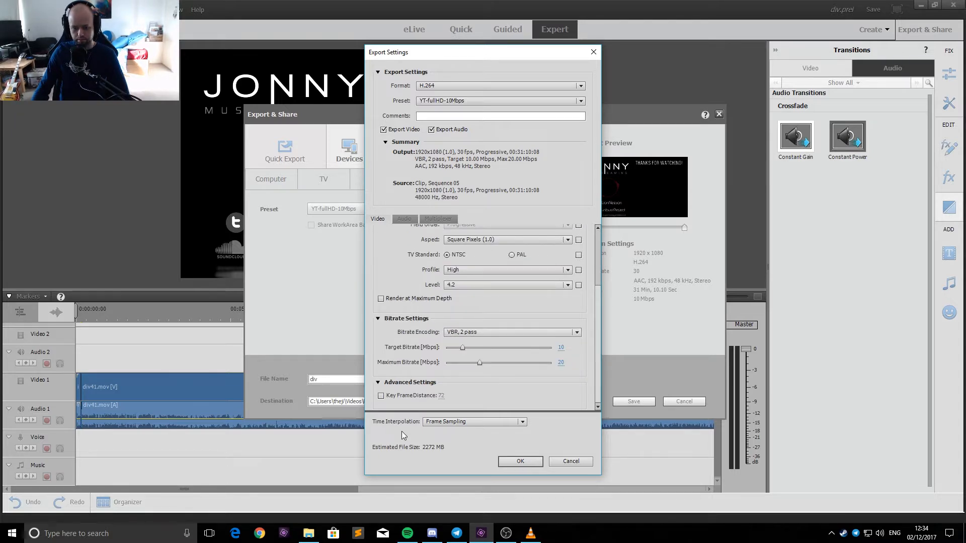
pyautogui.click(520, 461)
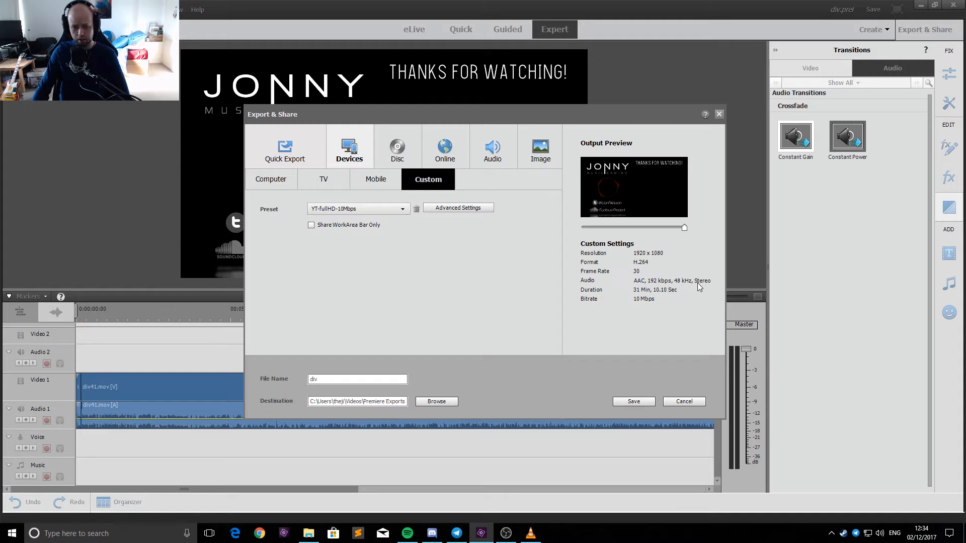
# Set the file name of the exported video to div41.
pyautogui.click(389, 379)
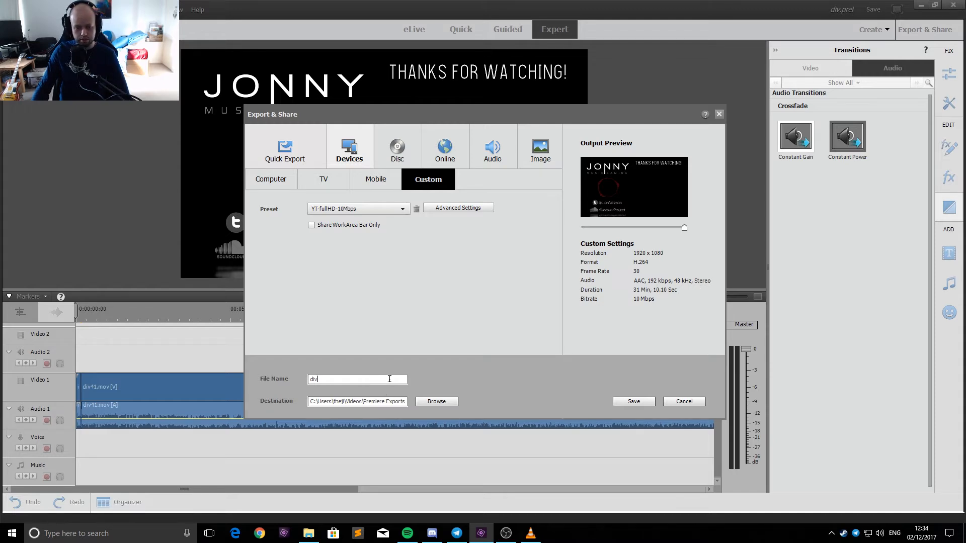
pyautogui.write('41')
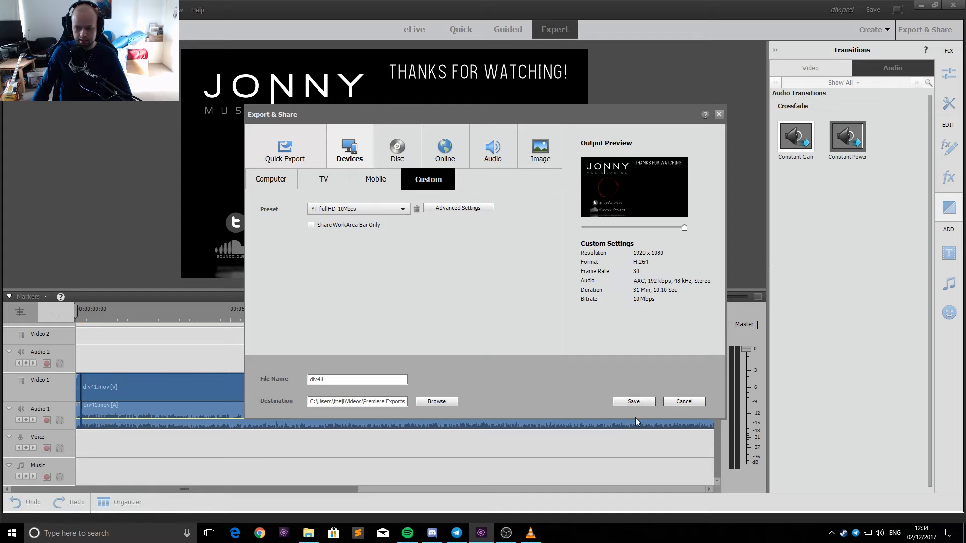